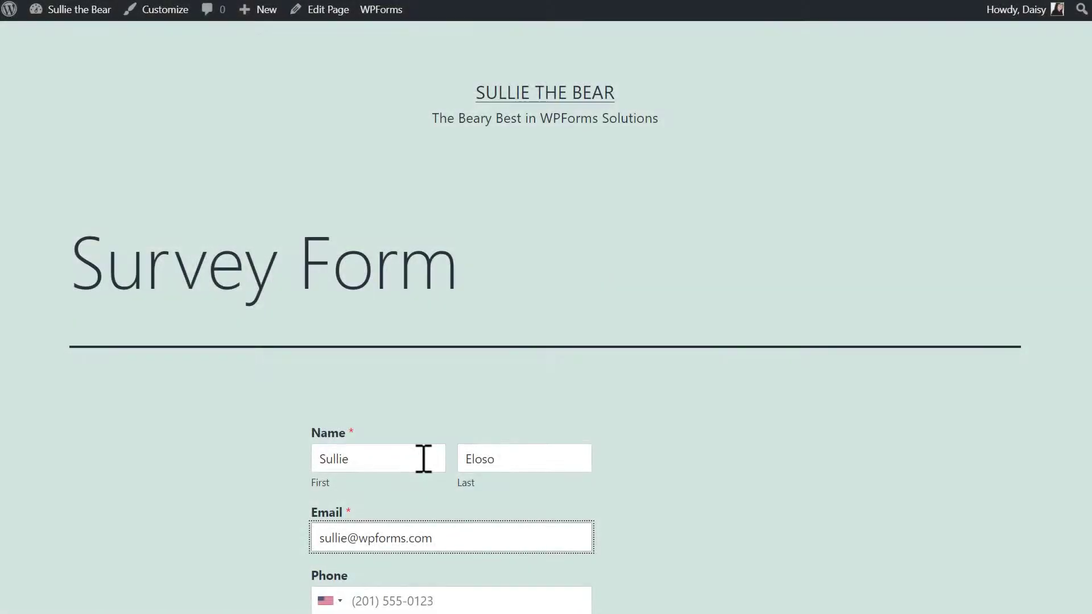
- Enter a sample phone number and give Your Experience the full five-smiley rating
scroll(421, 454, "down", 5)
left_click(434, 342)
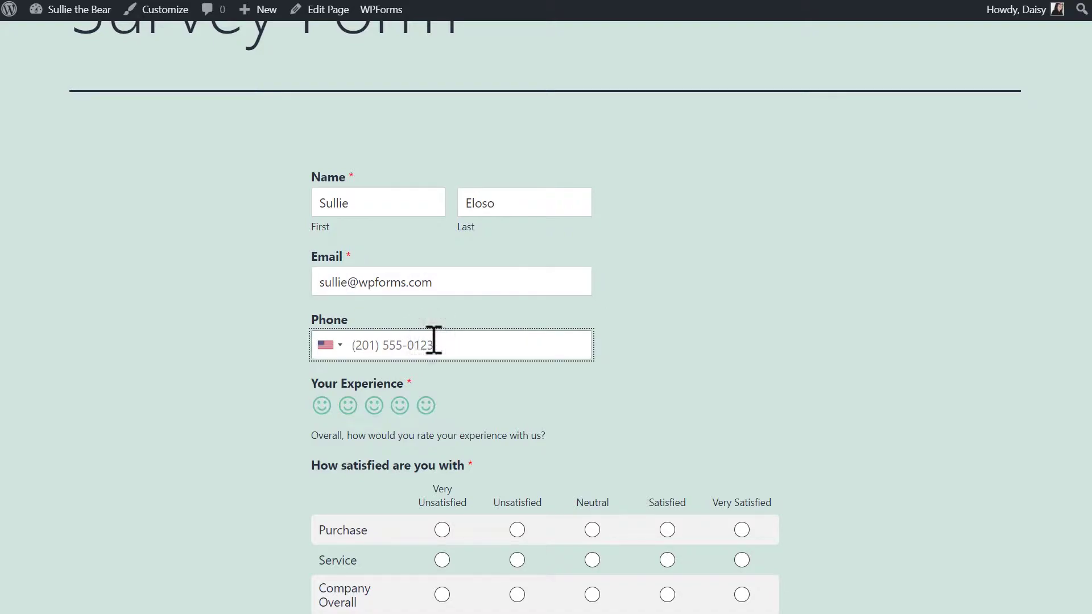
type("201-555-1234")
left_click(427, 407)
- Rate Purchase as Satisfied, Service as Very Satisfied and Company Overall as Satisfied
scroll(720, 365, "down", 2)
scroll(720, 367, "down", 1)
left_click(668, 361)
left_click(743, 391)
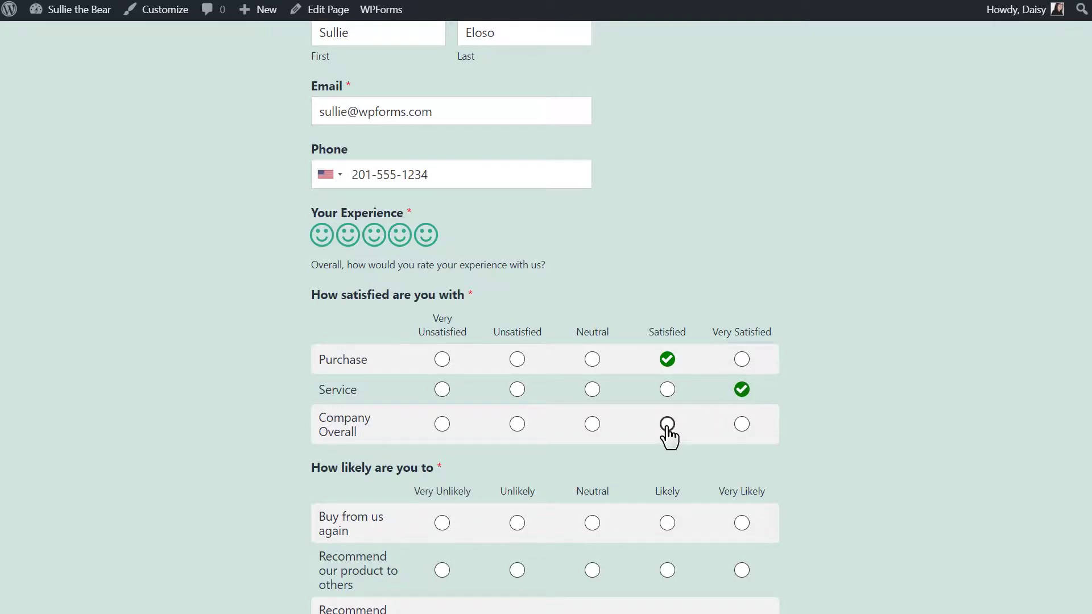
left_click(668, 426)
- Answer Neutral for buying again and recommending the product, and Likely for recommending the company
left_click(594, 524)
scroll(595, 532, "down", 1)
left_click(594, 488)
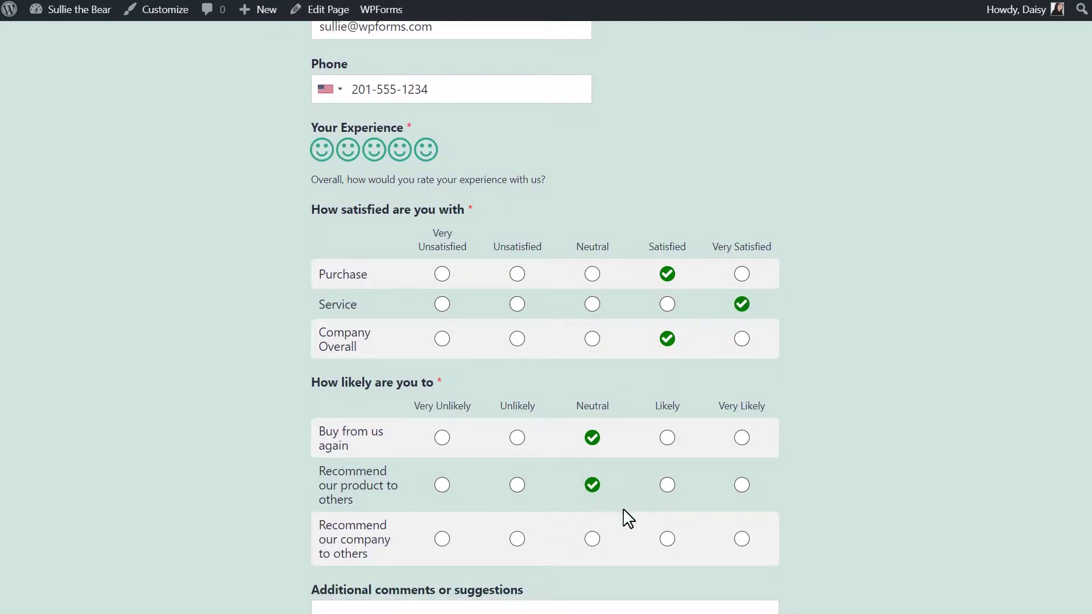
left_click(669, 541)
- Start an additional comment reading 'Thank'
scroll(674, 543, "down", 2)
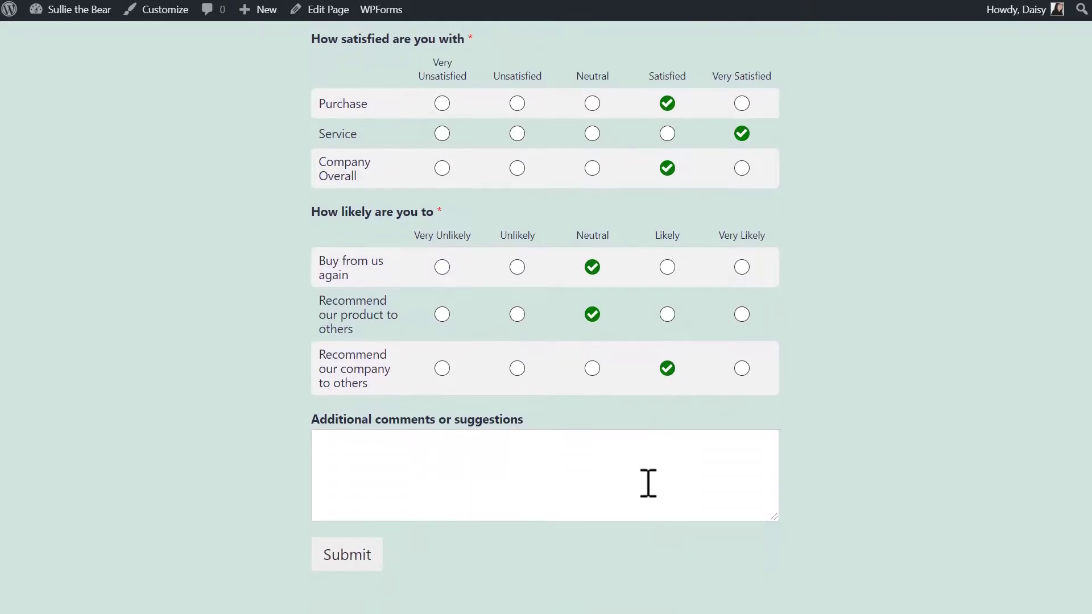
left_click(649, 483)
type("Thank")
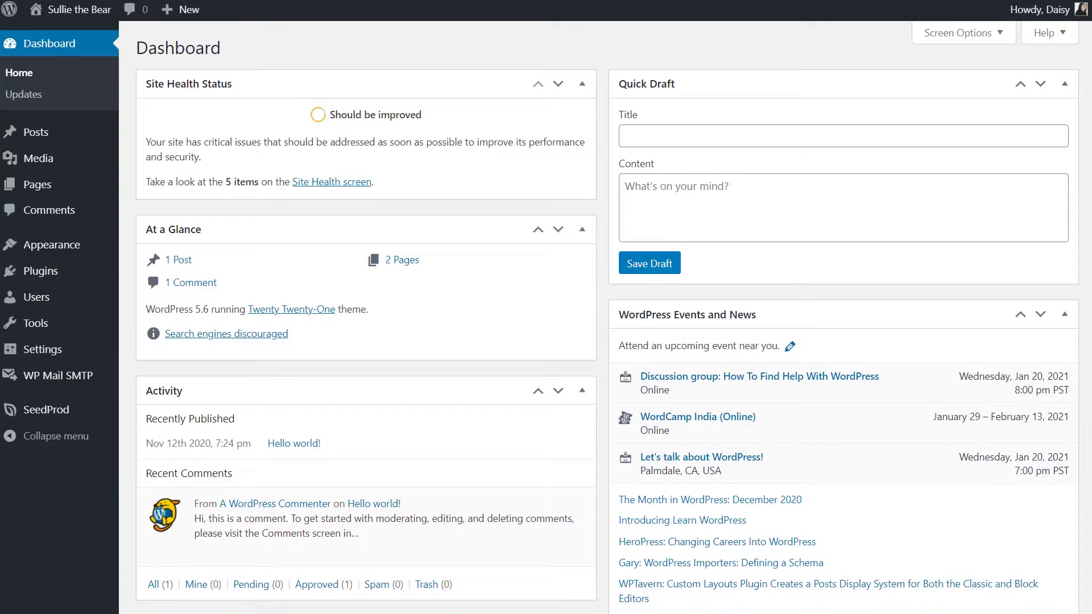
- Upload wpforms.zip through Plugins > Add New, install it and activate the WPForms plugin
left_click(79, 276)
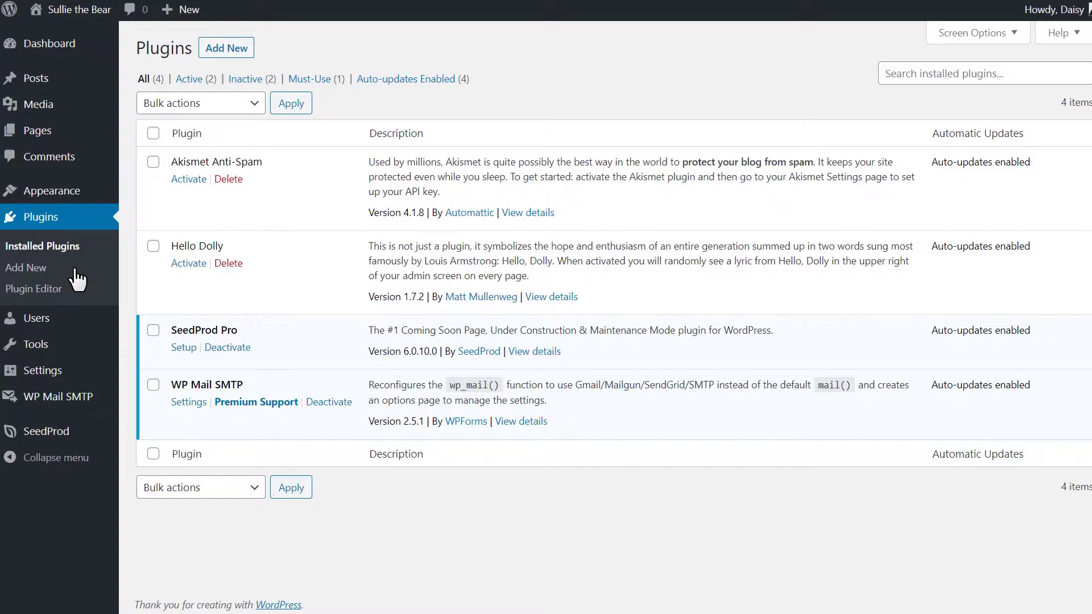
left_click(245, 49)
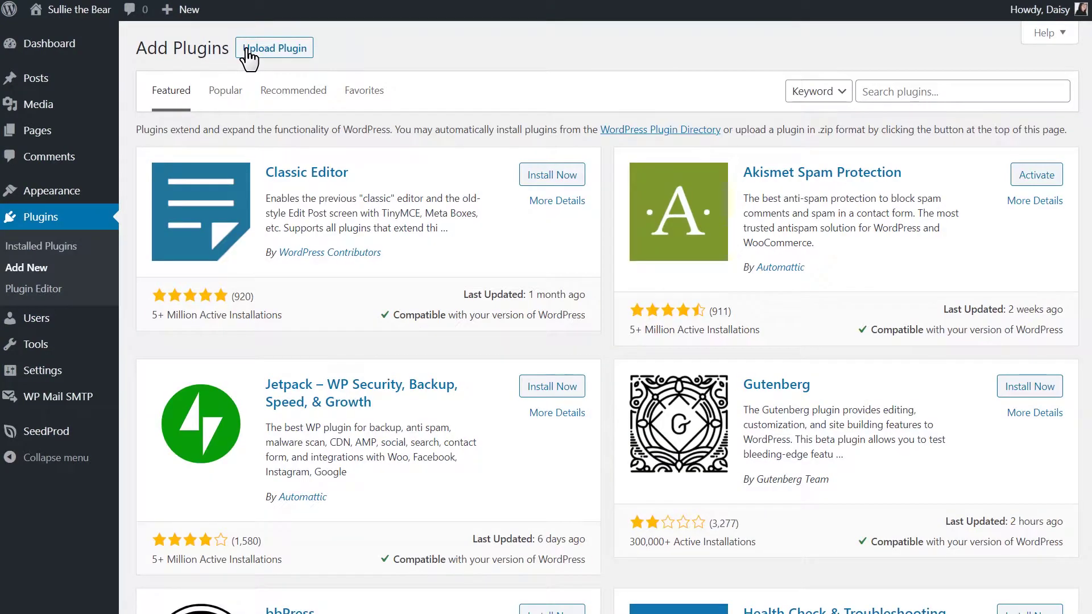
left_click(248, 54)
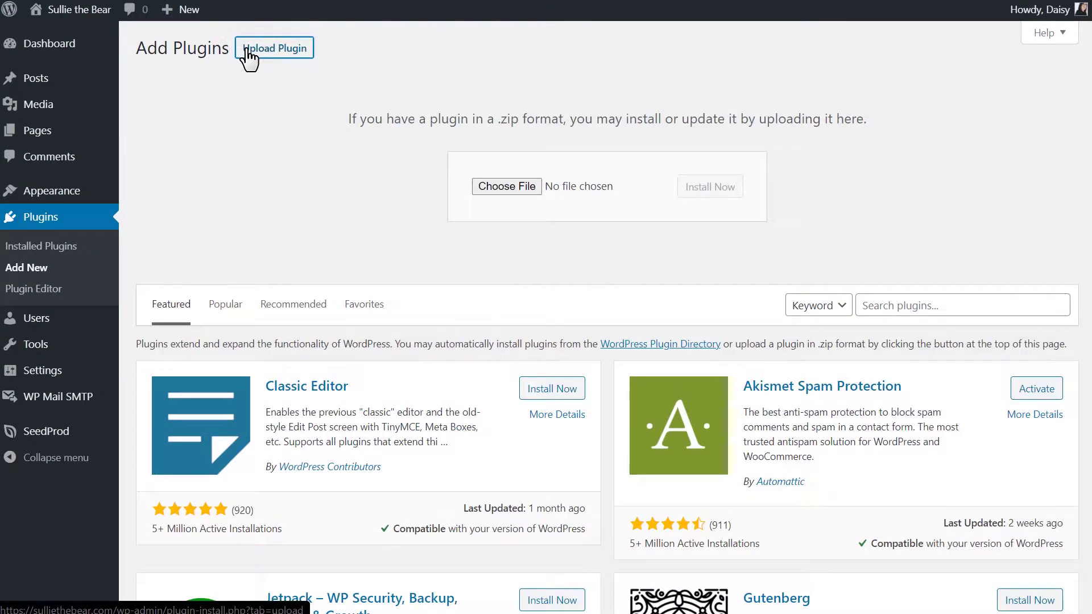
left_click(490, 186)
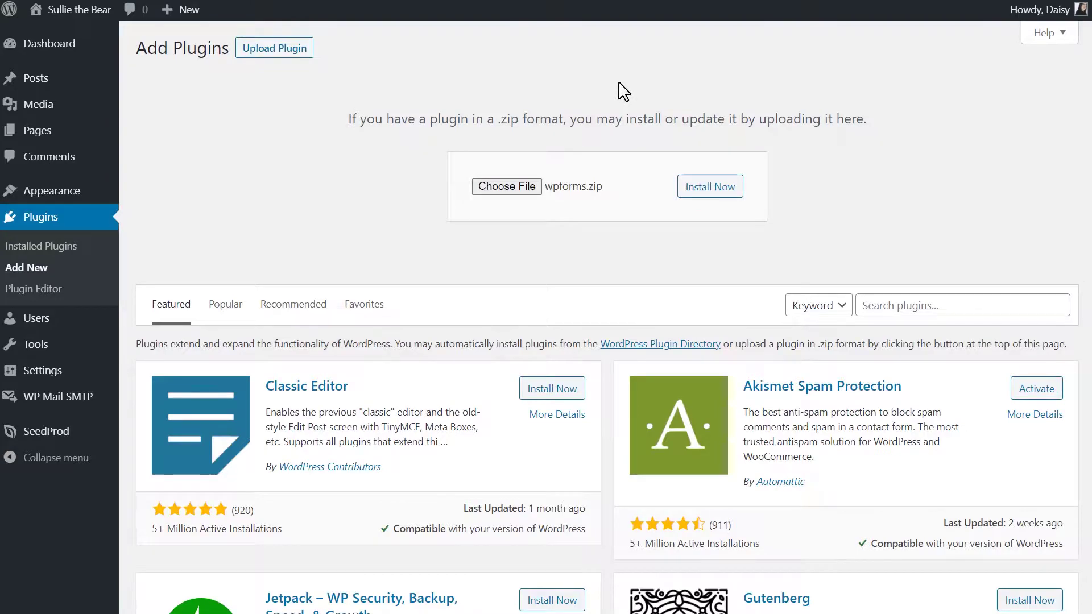
left_click(731, 189)
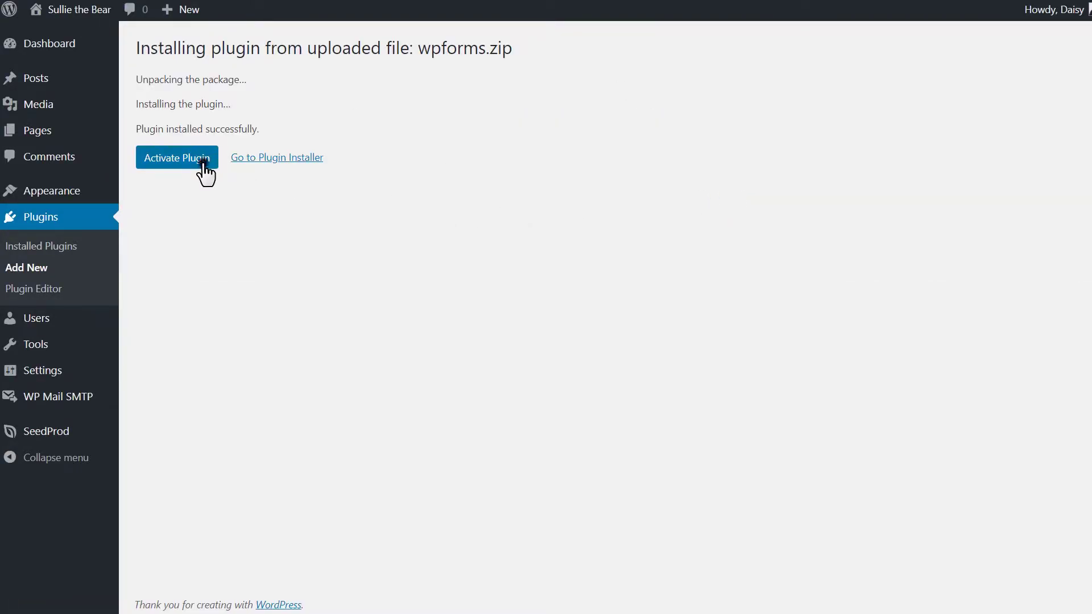
left_click(205, 171)
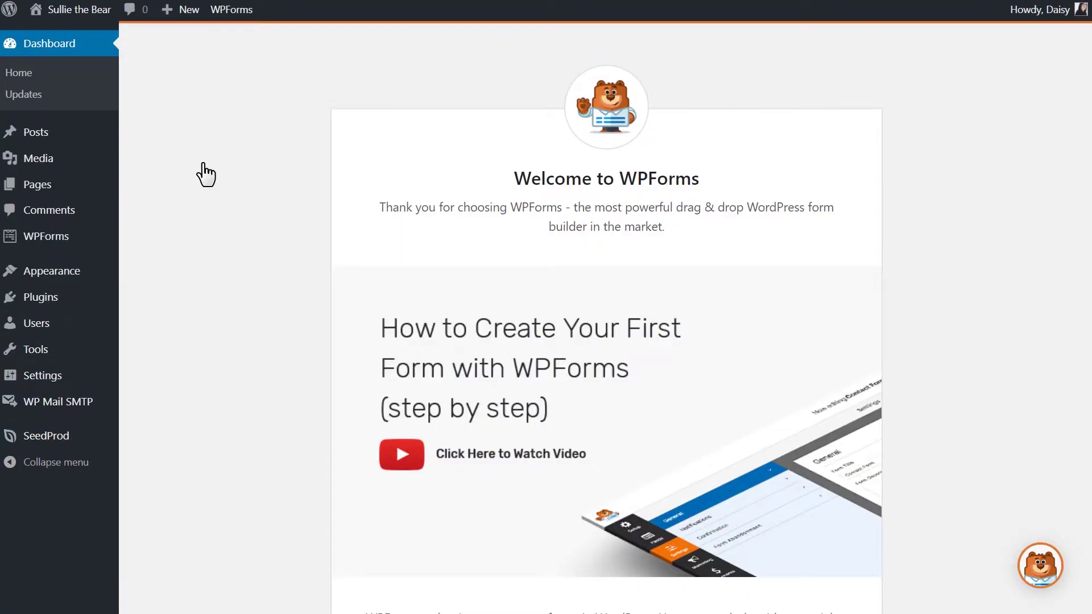
- Open WPForms Settings to confirm the licence key is verified at the Elite level
mouse_move(69, 236)
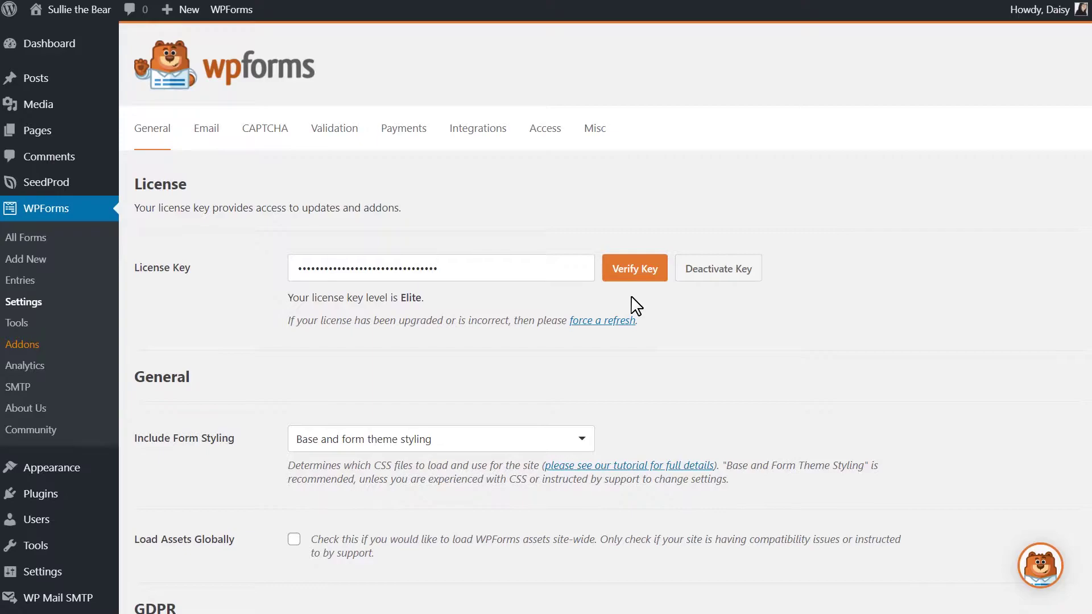
- Install the Surveys and Polls Addon from the WPForms Addons page
left_click(33, 346)
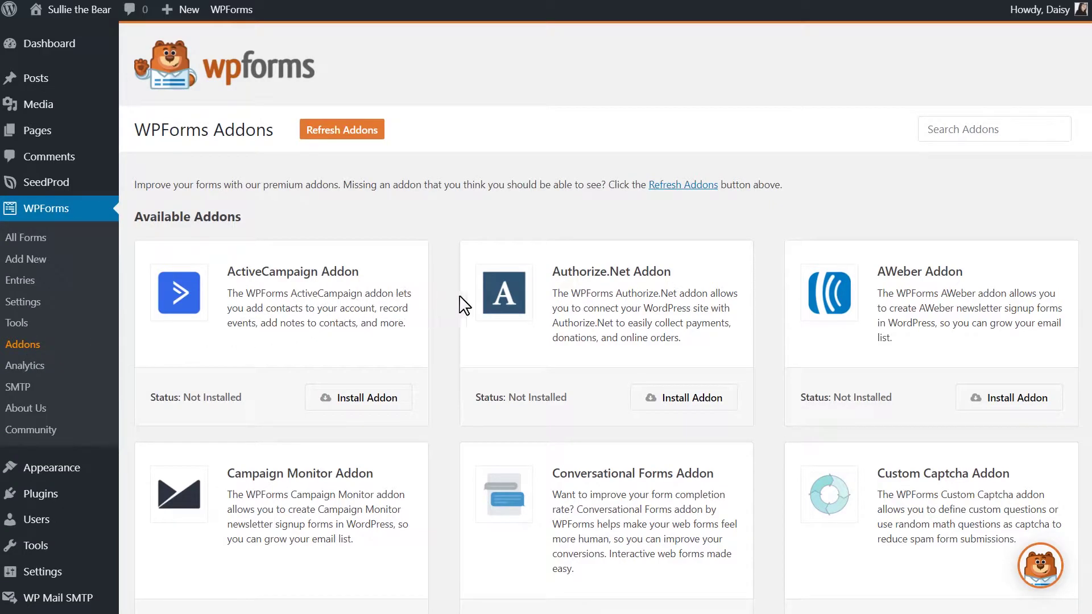
scroll(1087, 114, "down", 8)
scroll(606, 318, "down", 16)
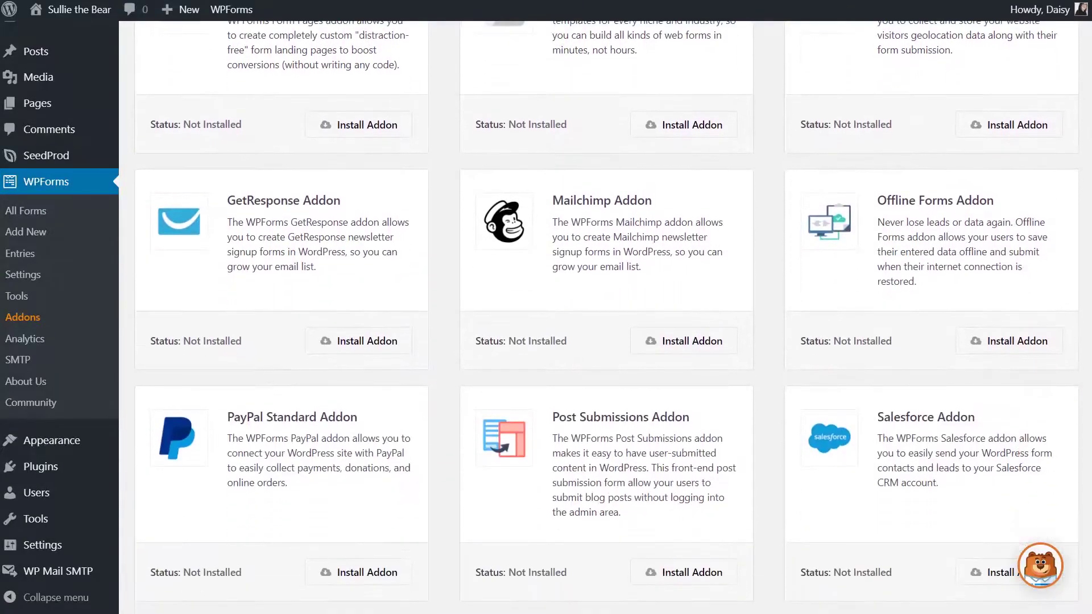
scroll(607, 319, "down", 3)
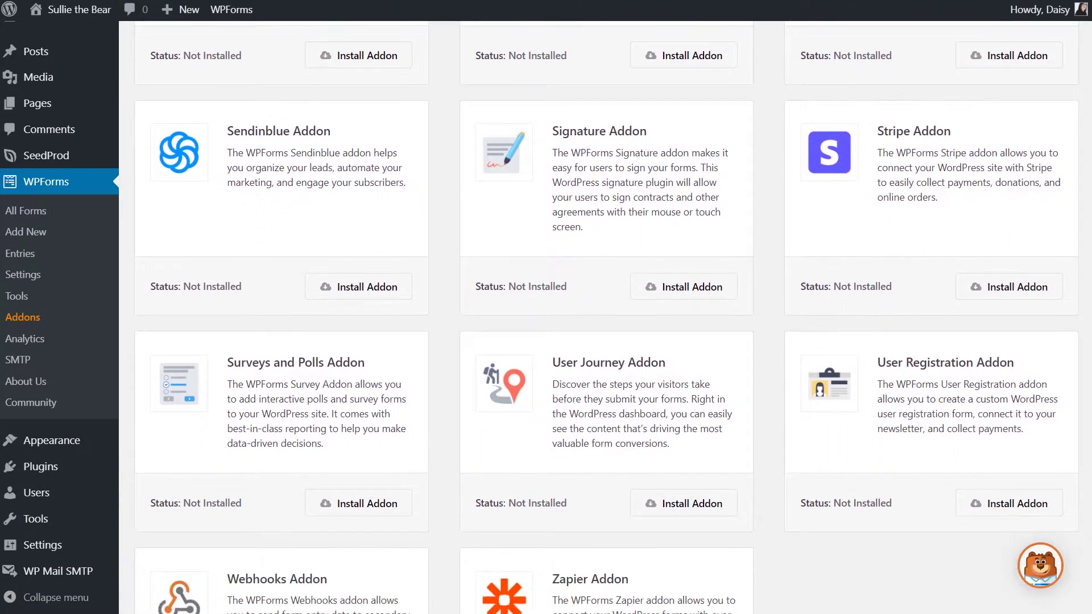
left_click(400, 506)
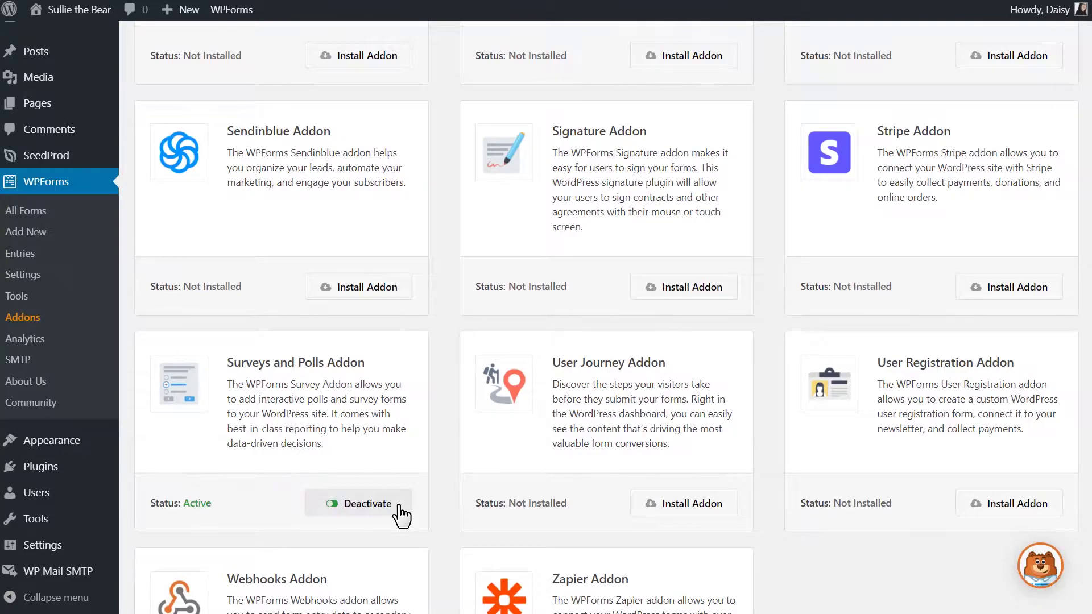
- Create a new form from the Survey Form template under WPForms > Add New
left_click(55, 237)
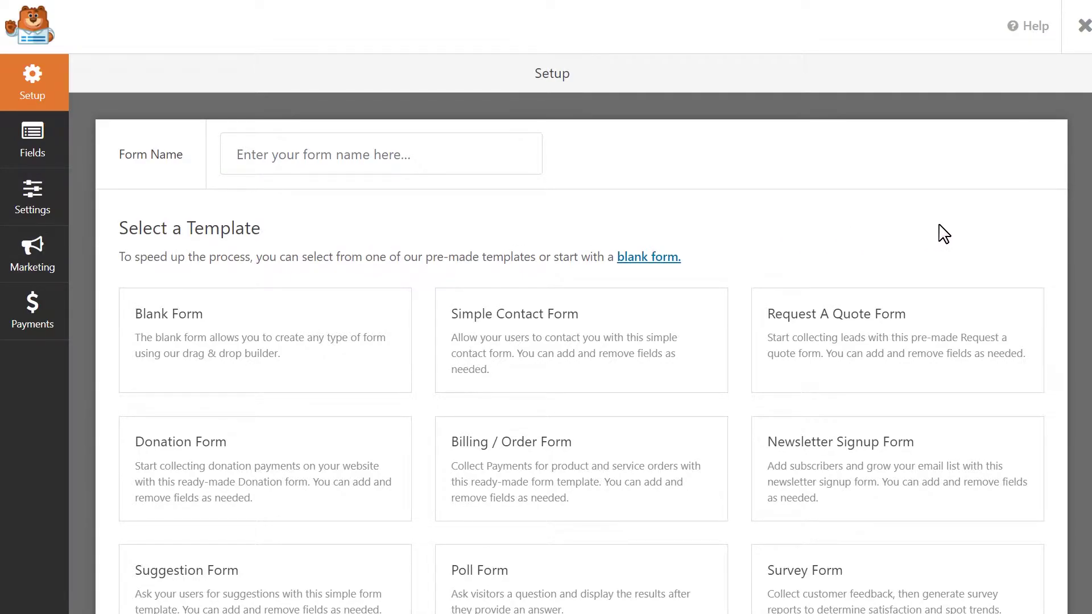
scroll(944, 233, "down", 2)
scroll(944, 233, "down", 5)
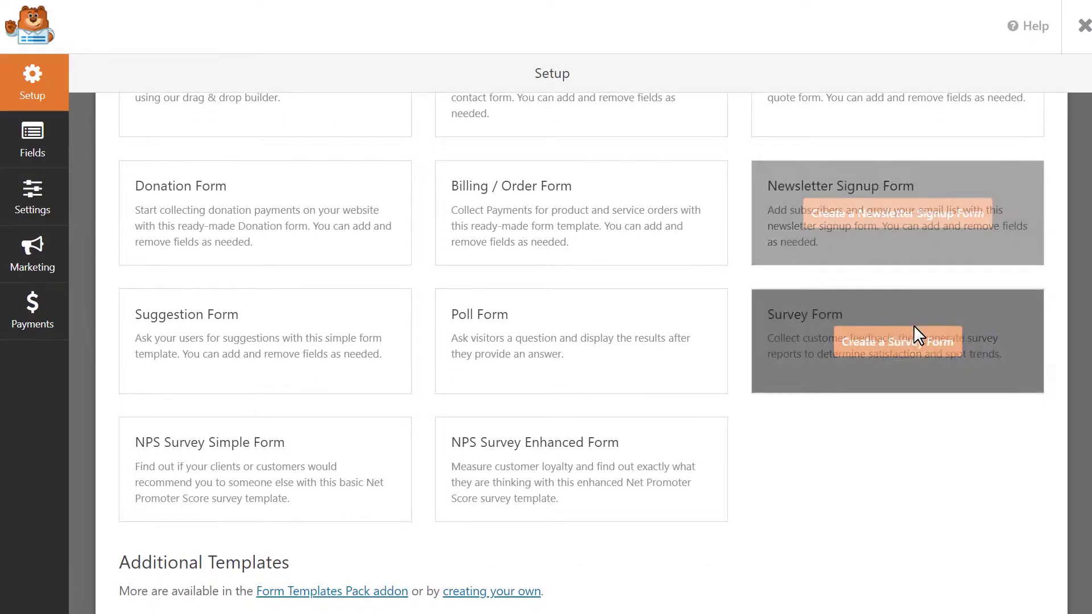
left_click(914, 343)
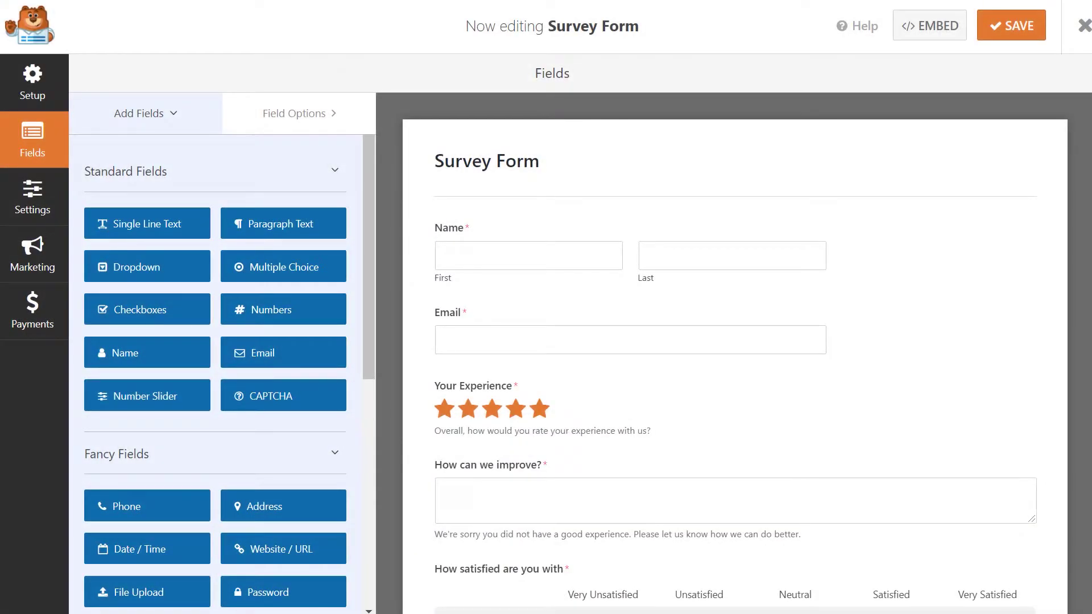
- Review the Name, Email, rating, Likert and improvement fields, then drag a Phone field above Your Experience
left_click(855, 224)
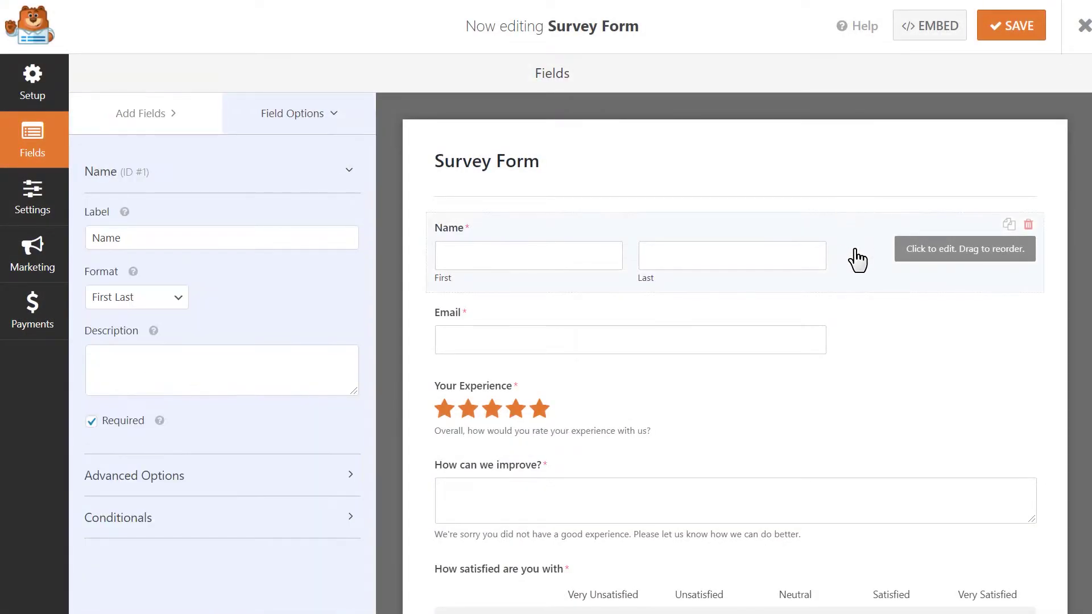
left_click(840, 315)
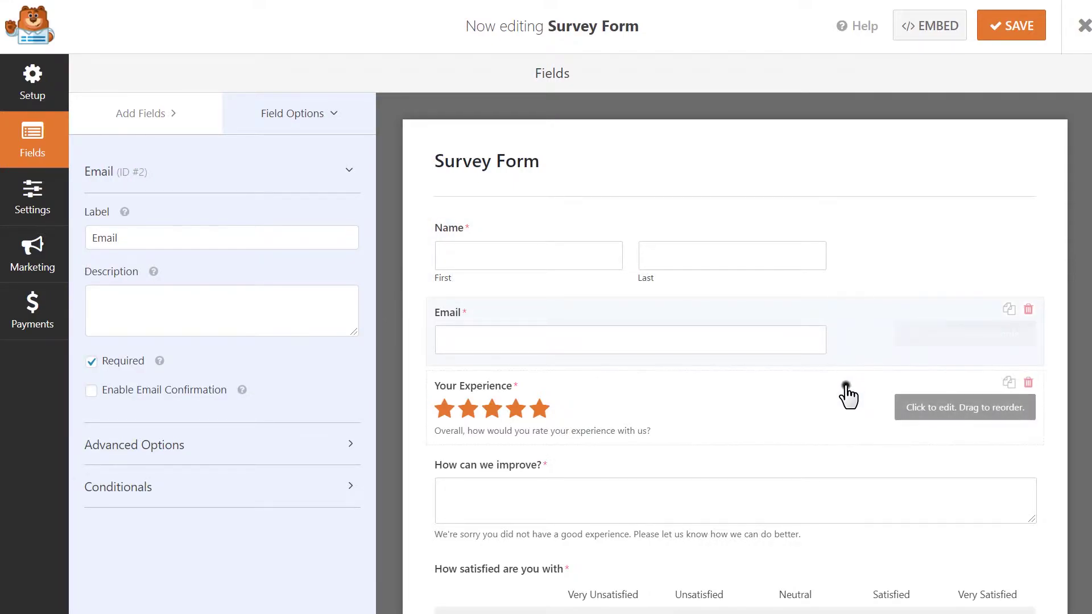
left_click(846, 394)
scroll(846, 387, "down", 5)
left_click(842, 334)
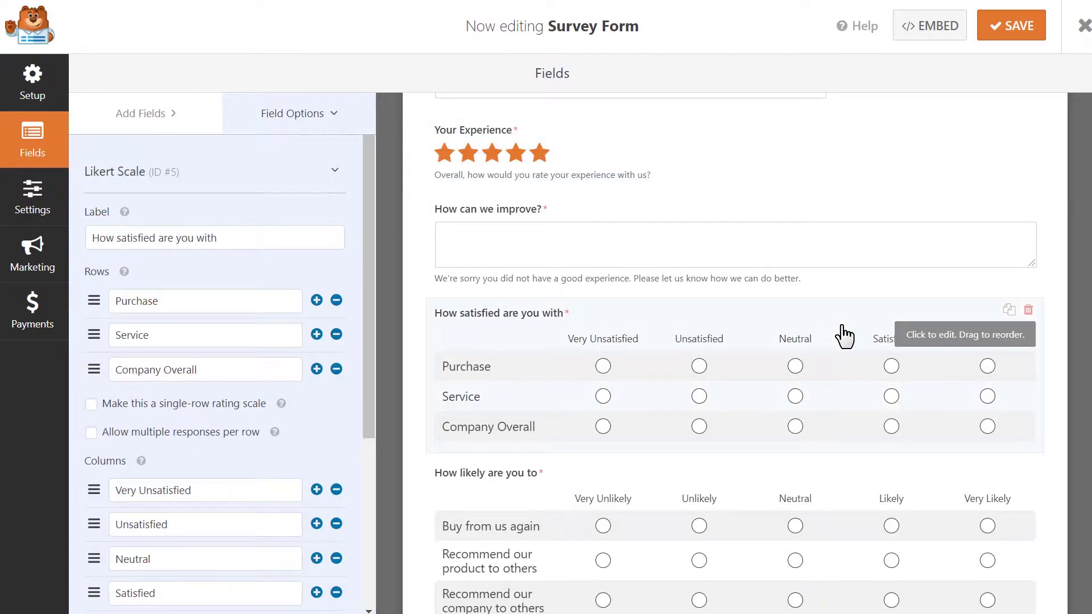
left_click(843, 211)
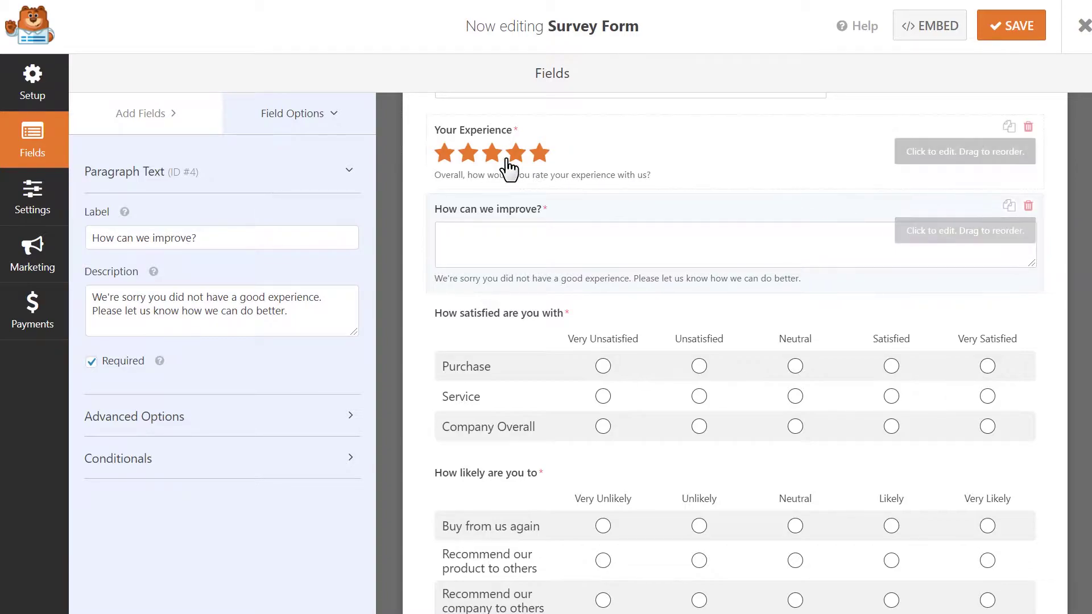
left_click(196, 121)
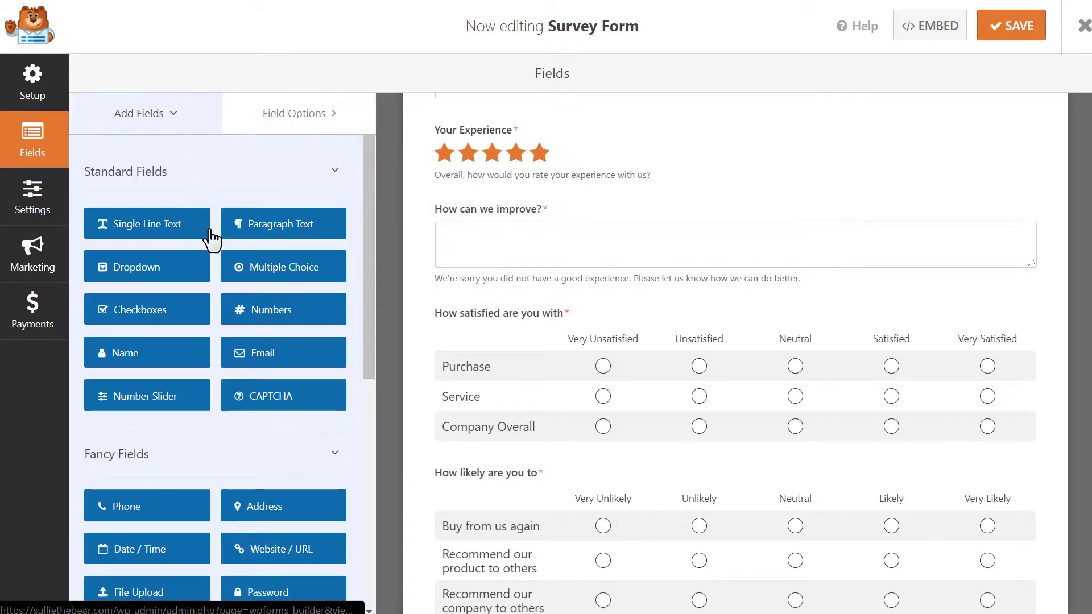
left_click_drag(486, 397, 551, 129)
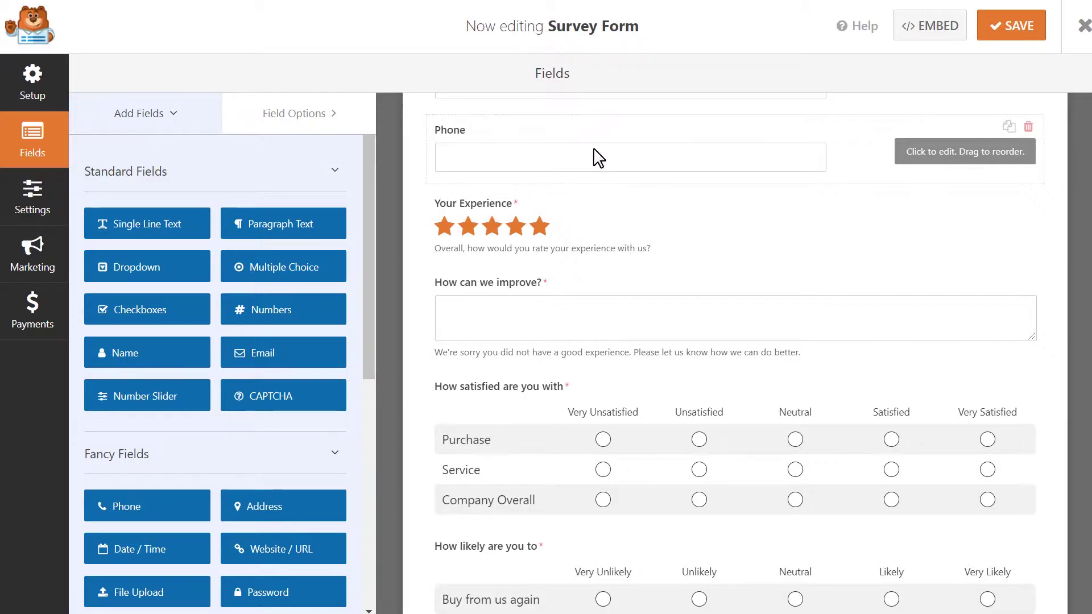
- Review the Your Experience label and description, keep its 5-point scale, and expand Advanced Options
left_click(735, 230)
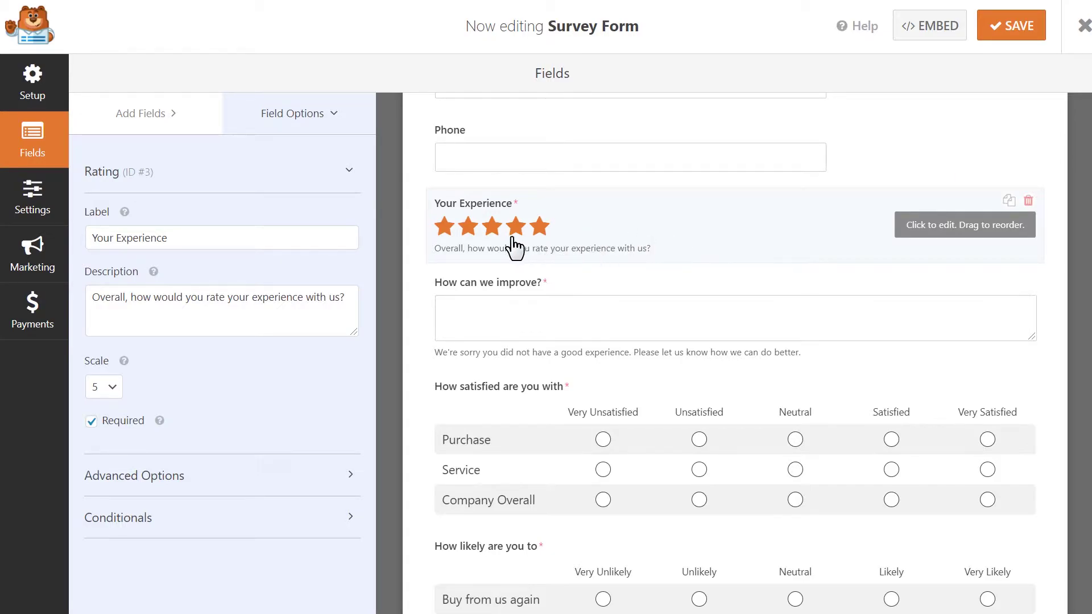
left_click(345, 233)
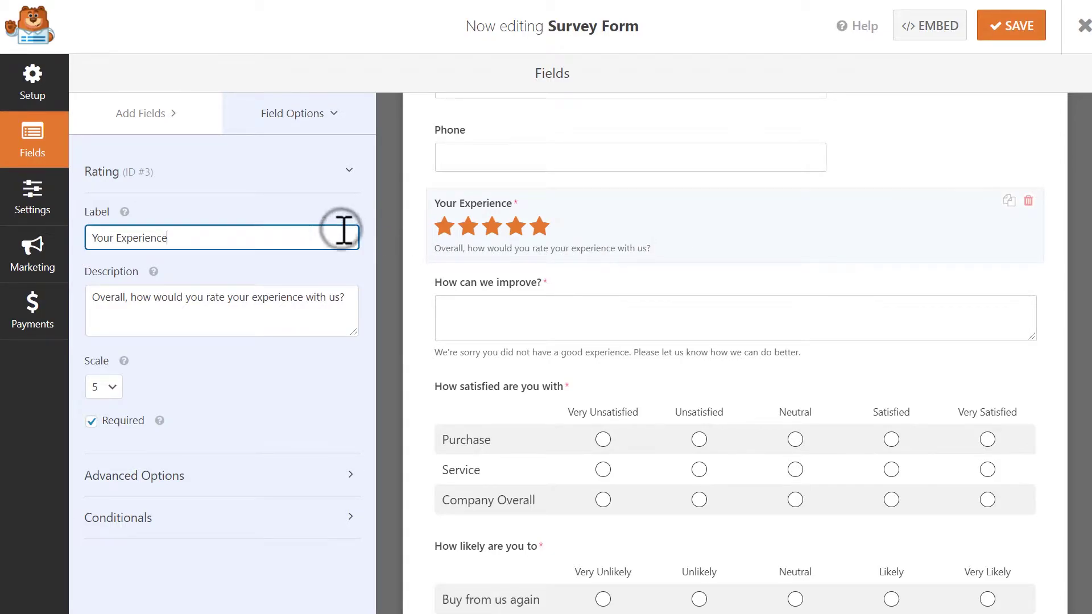
left_click(351, 298)
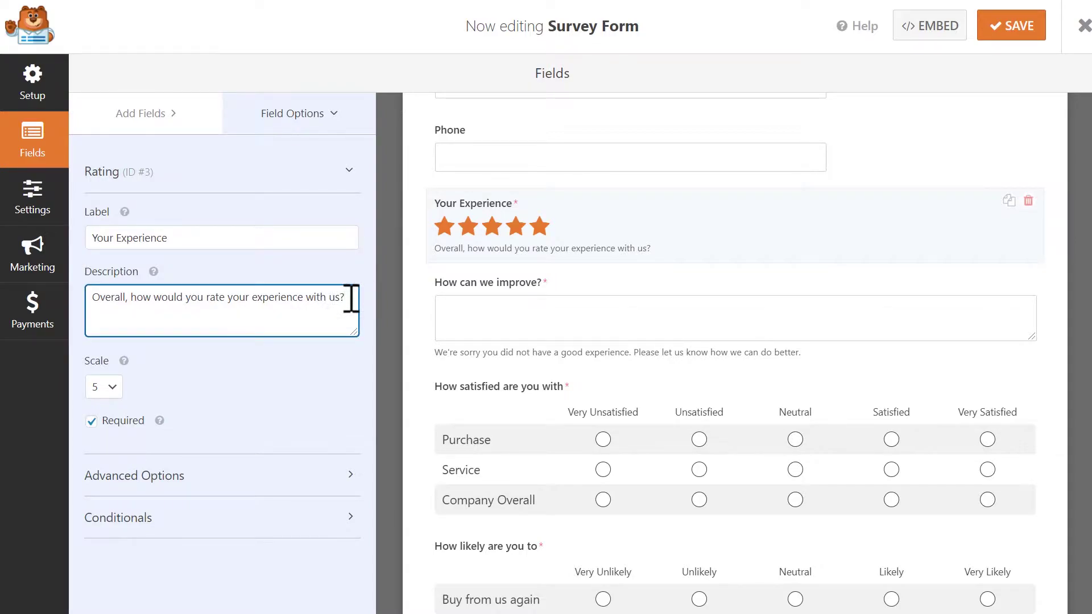
left_click(114, 386)
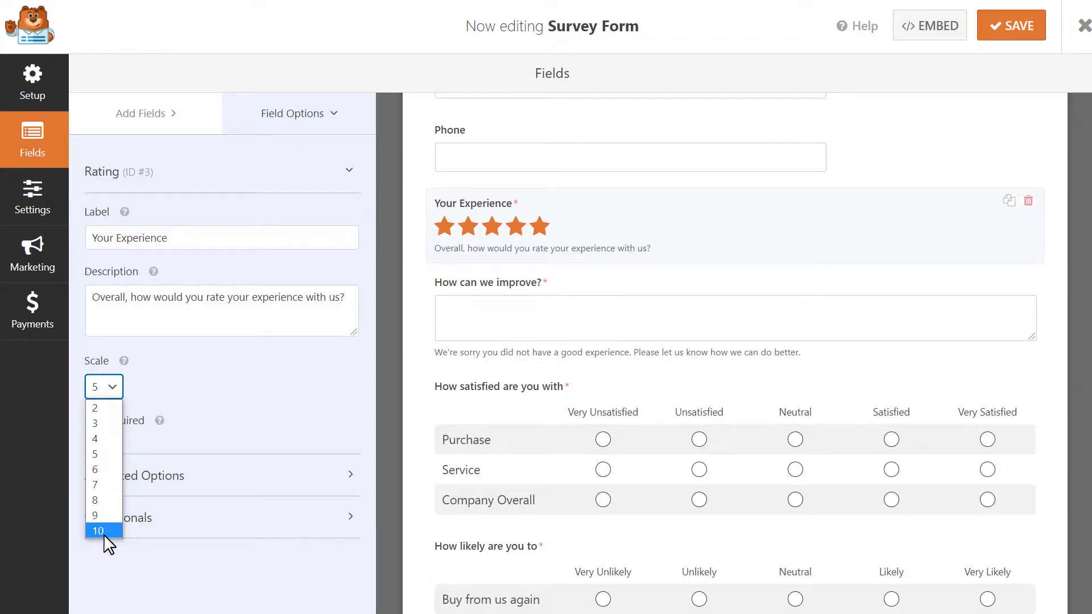
left_click(104, 455)
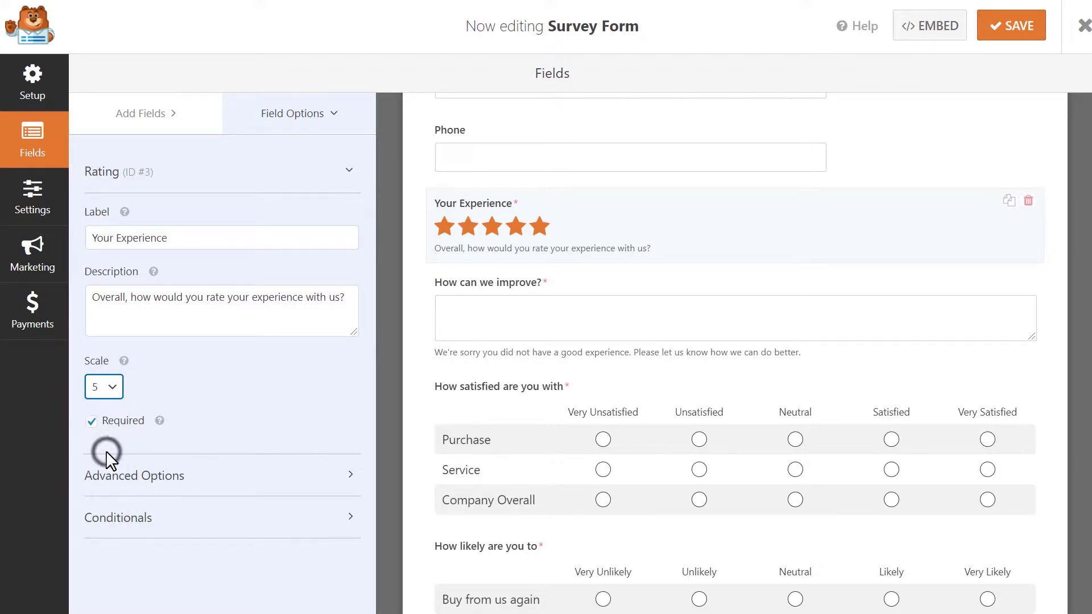
left_click(307, 474)
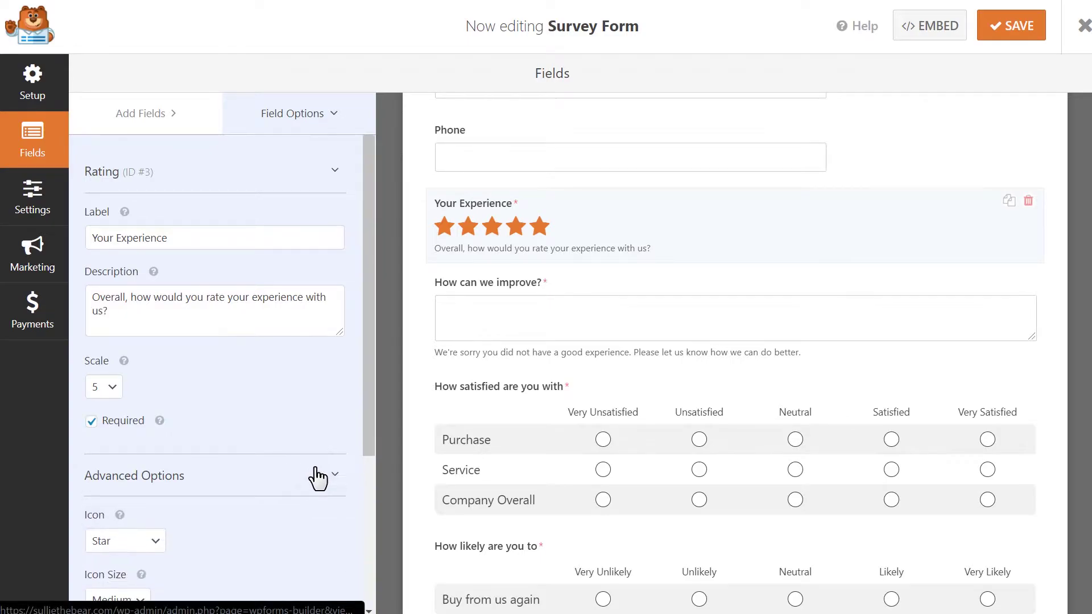
left_click_drag(371, 415, 354, 537)
- Set the rating icon to Smiley Face, keep Medium size, and colour it #2fa88c
left_click(162, 366)
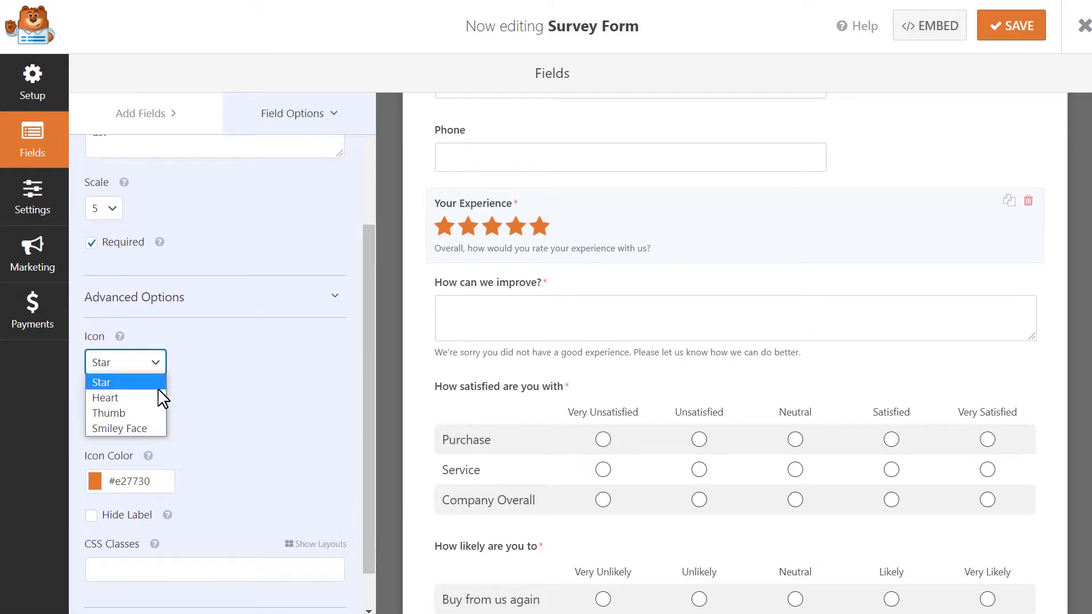
left_click(155, 429)
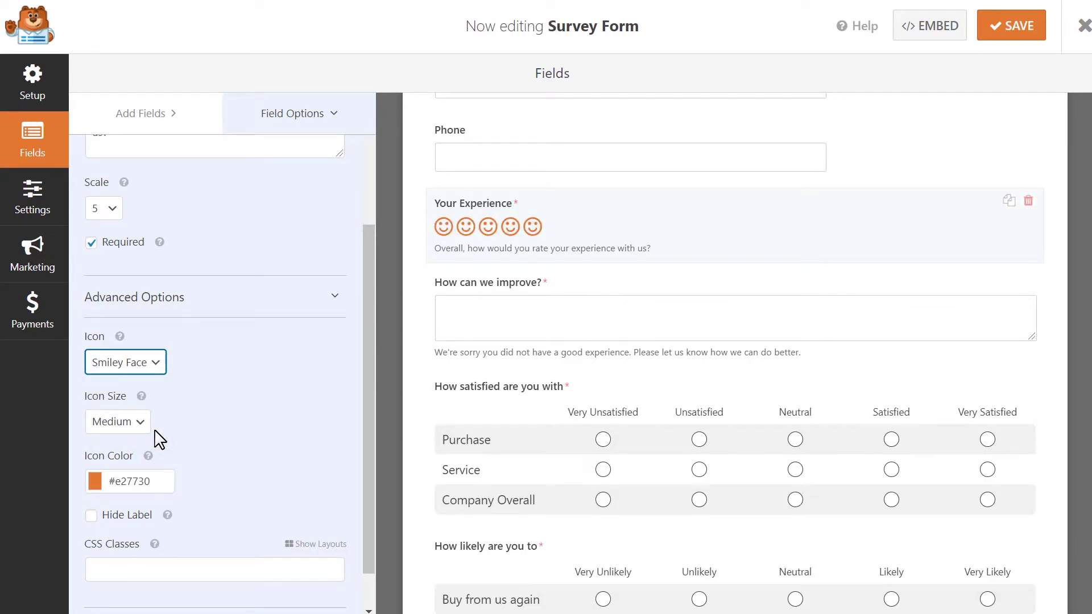
left_click(144, 422)
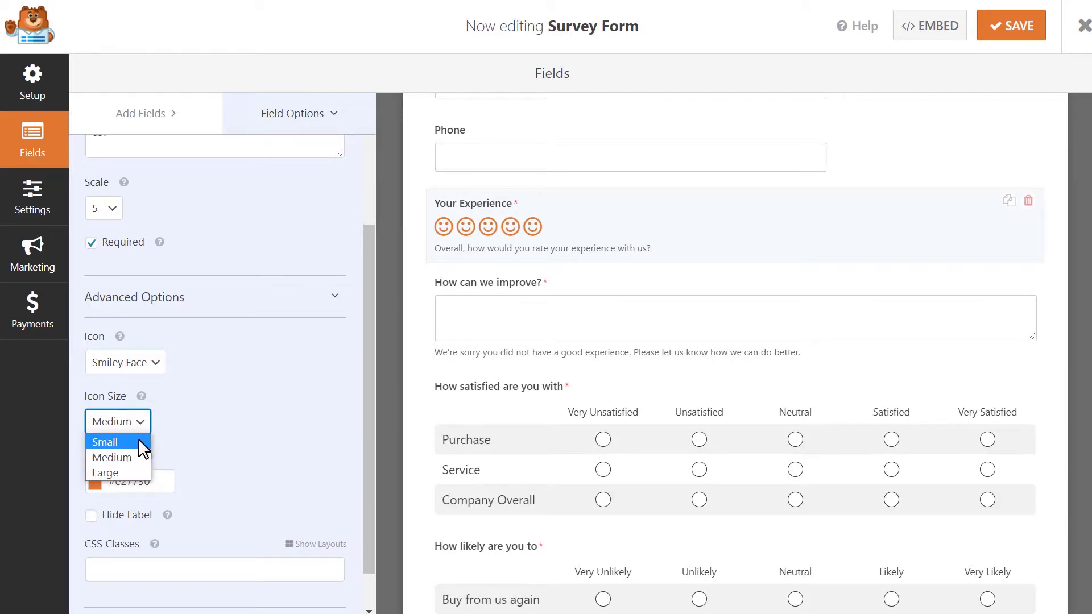
left_click(135, 458)
left_click(148, 481)
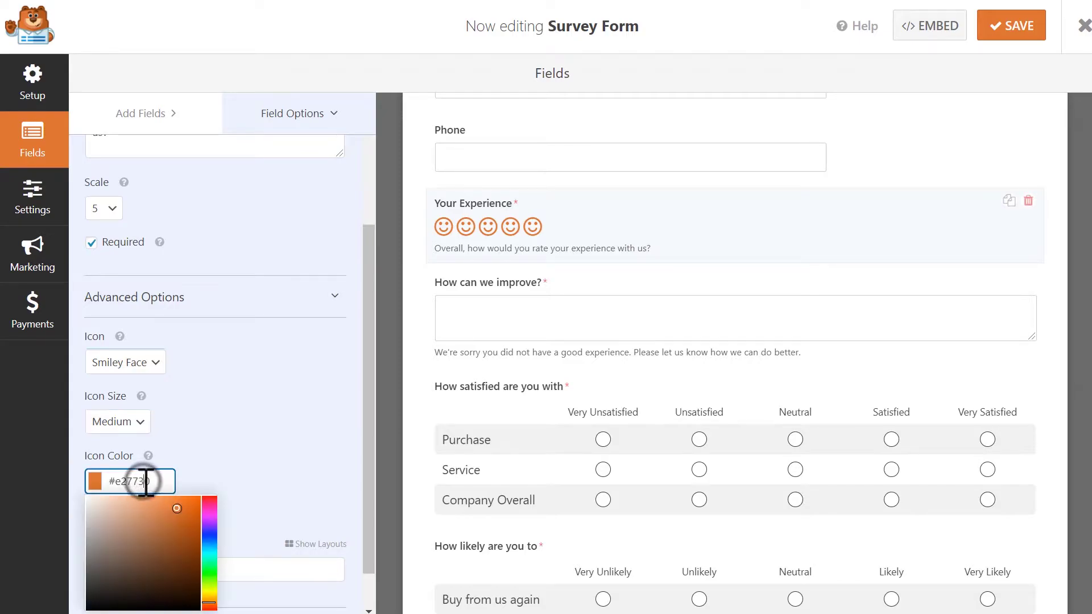
left_click(168, 536)
mouse_move(210, 519)
left_mouse_down()
mouse_move(212, 507)
mouse_move(207, 559)
left_mouse_up()
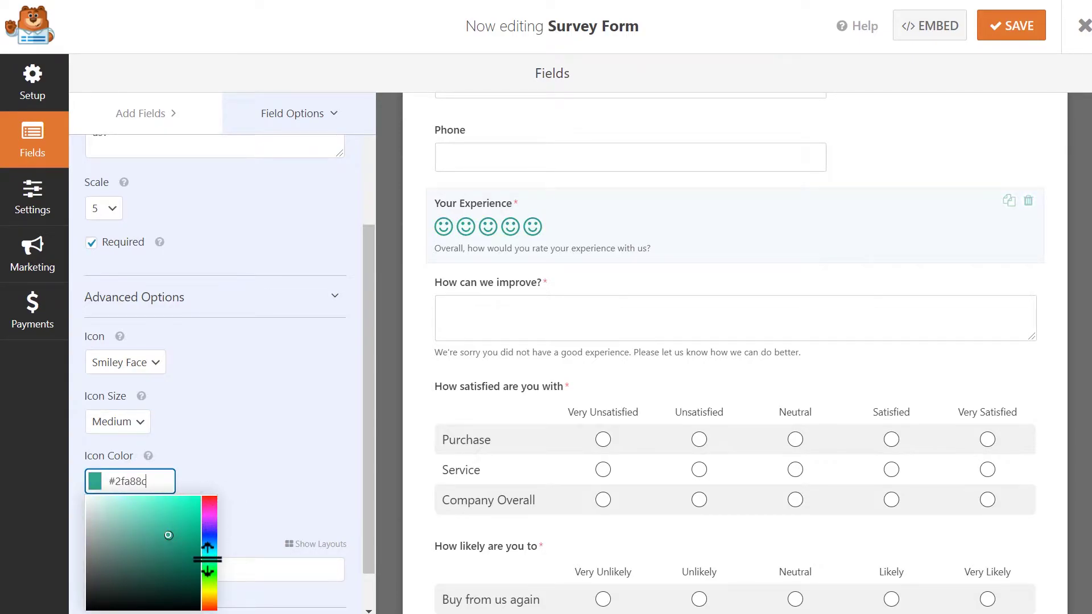
left_click(258, 448)
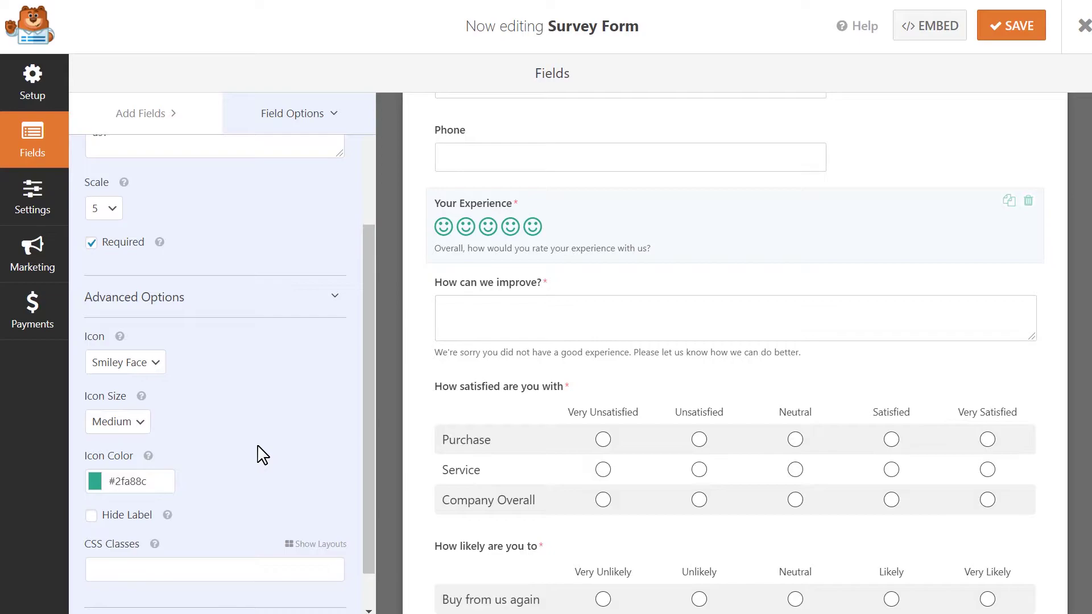
- Review the satisfaction Likert field's label, Purchase row and Very Unsatisfied column settings
left_click(681, 390)
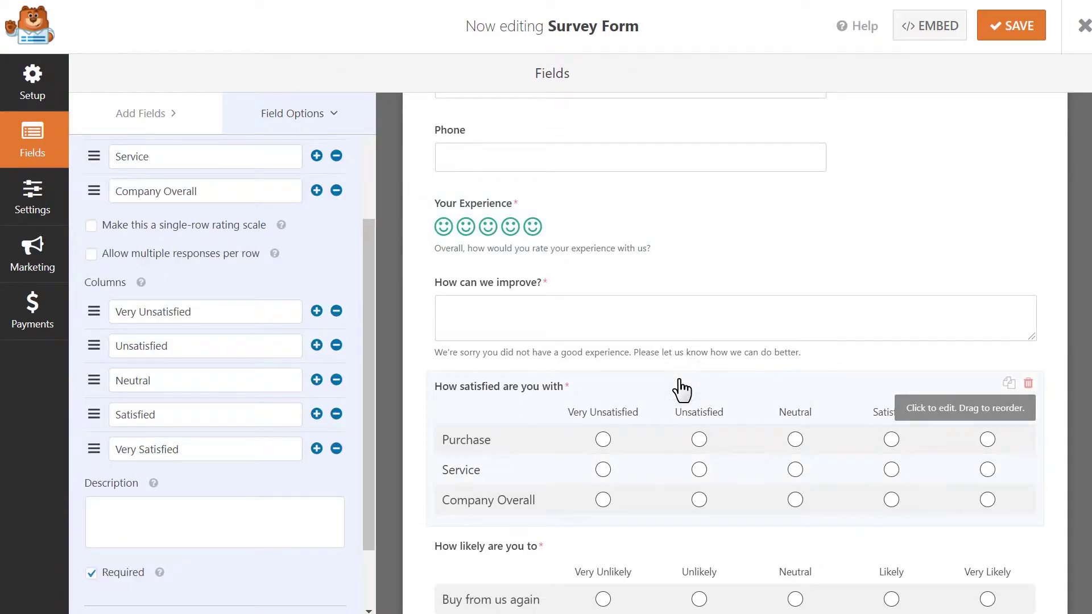
left_click_drag(371, 350, 374, 241)
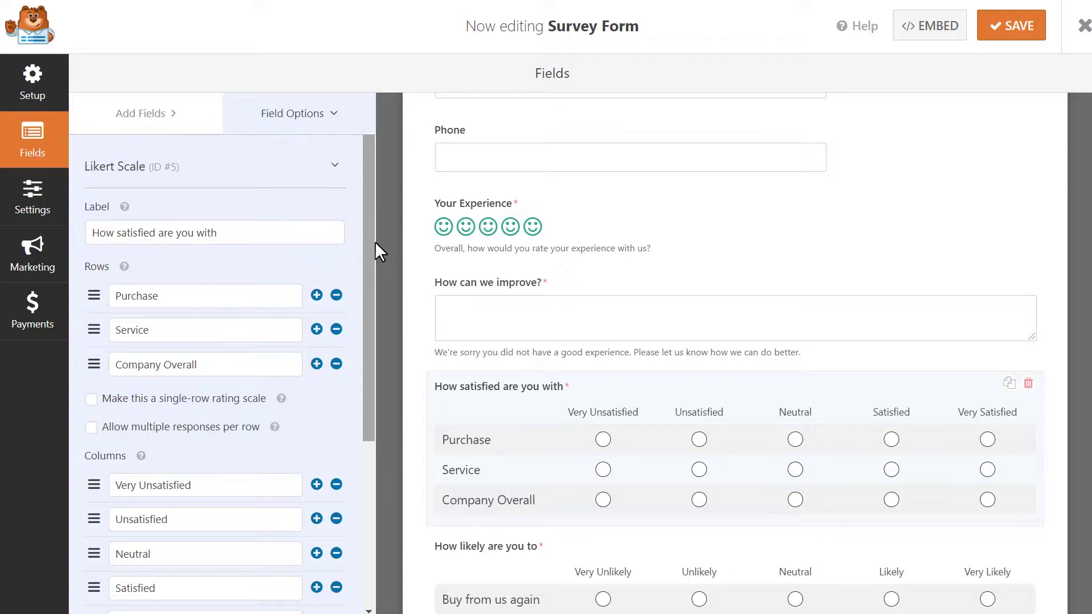
left_click(304, 225)
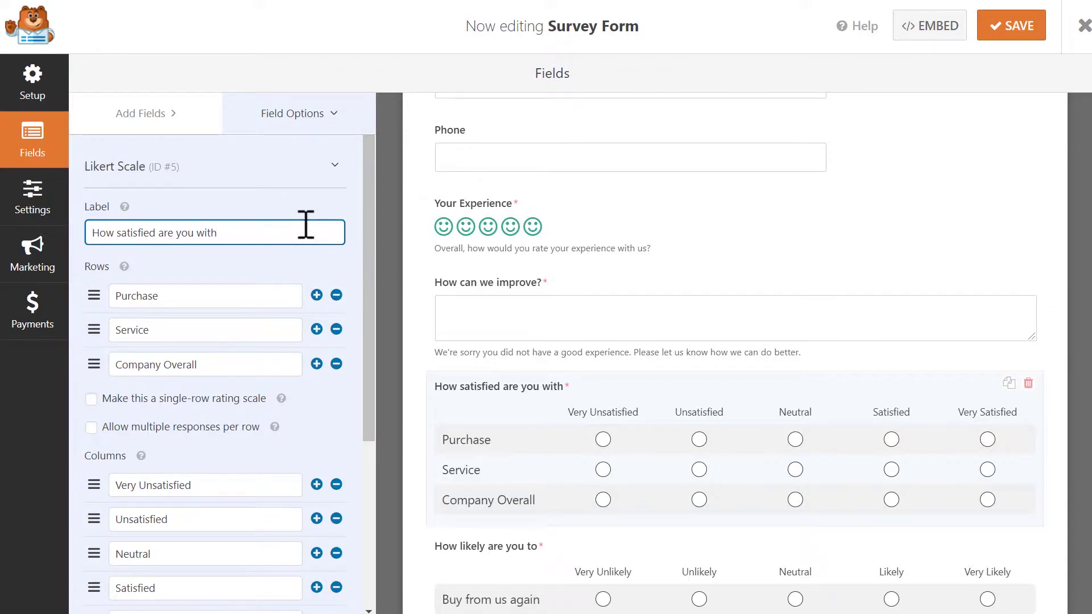
left_click(289, 293)
left_click(254, 485)
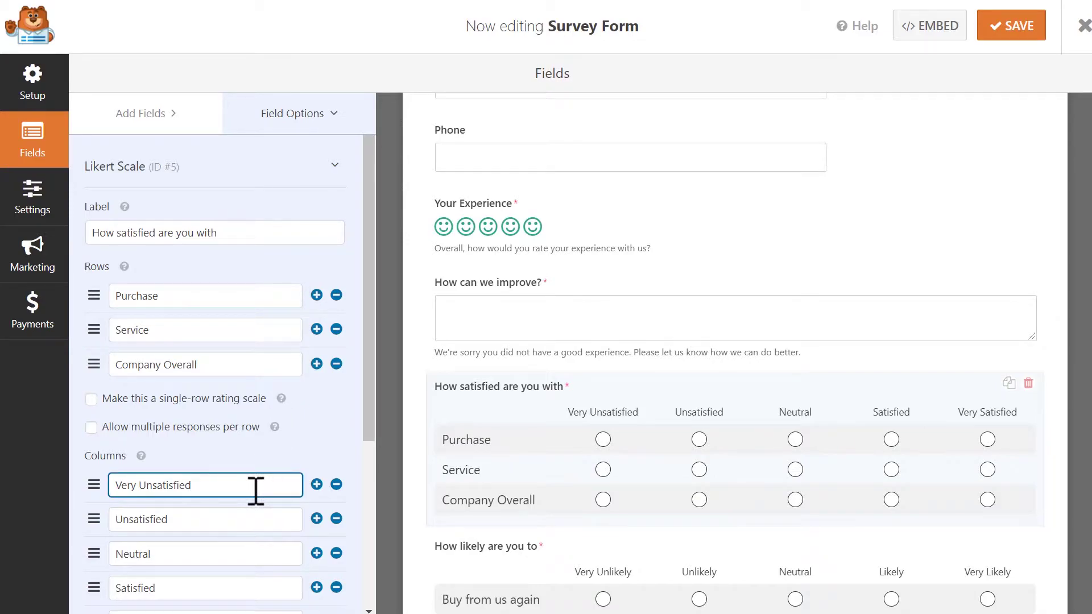
left_click(268, 295)
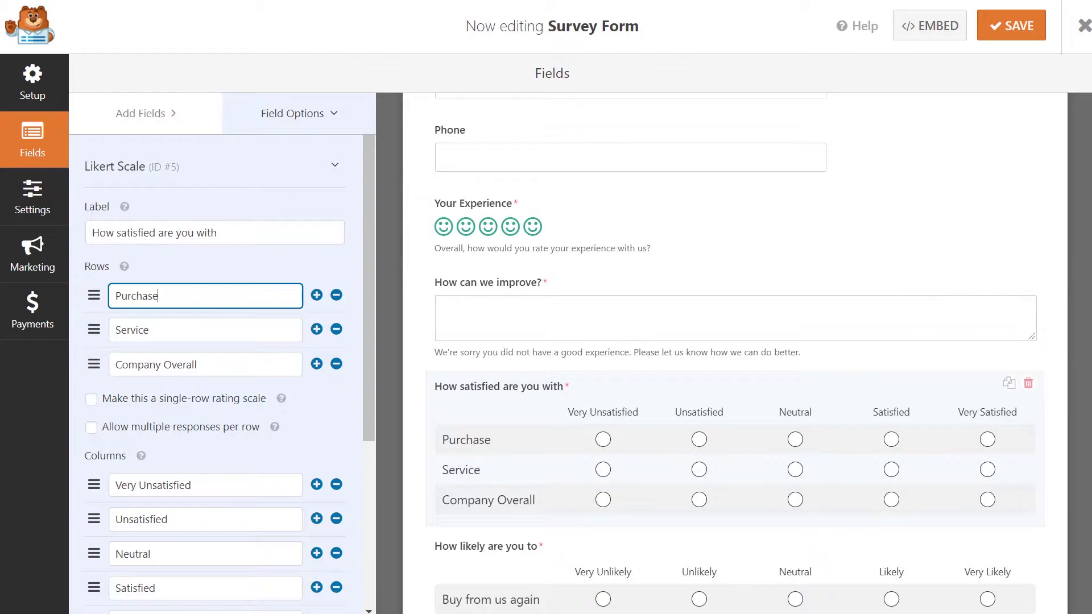
scroll(734, 352, "down", 2)
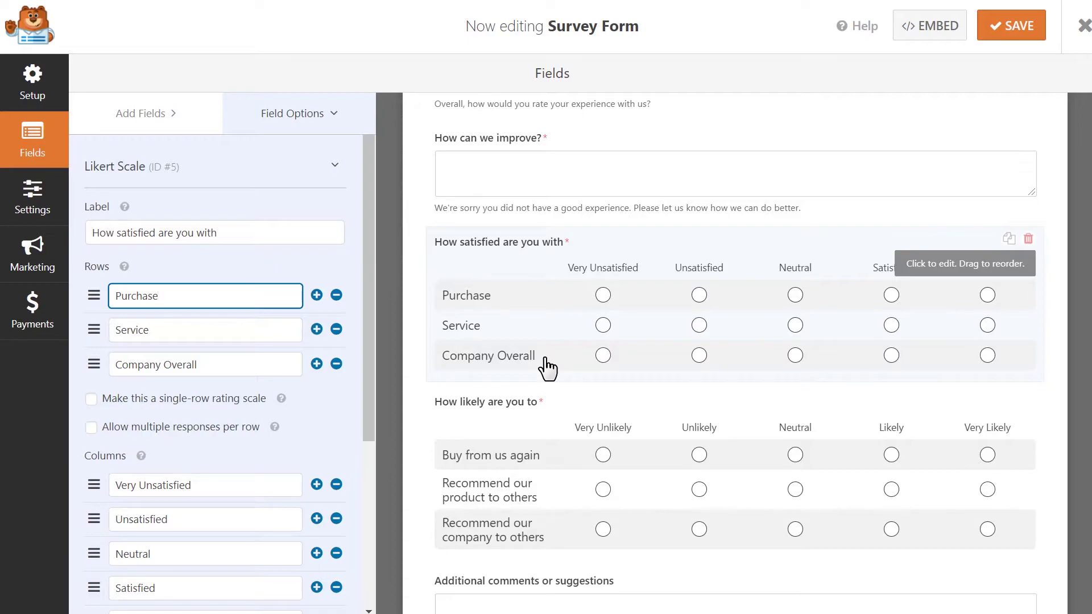
left_click(275, 481)
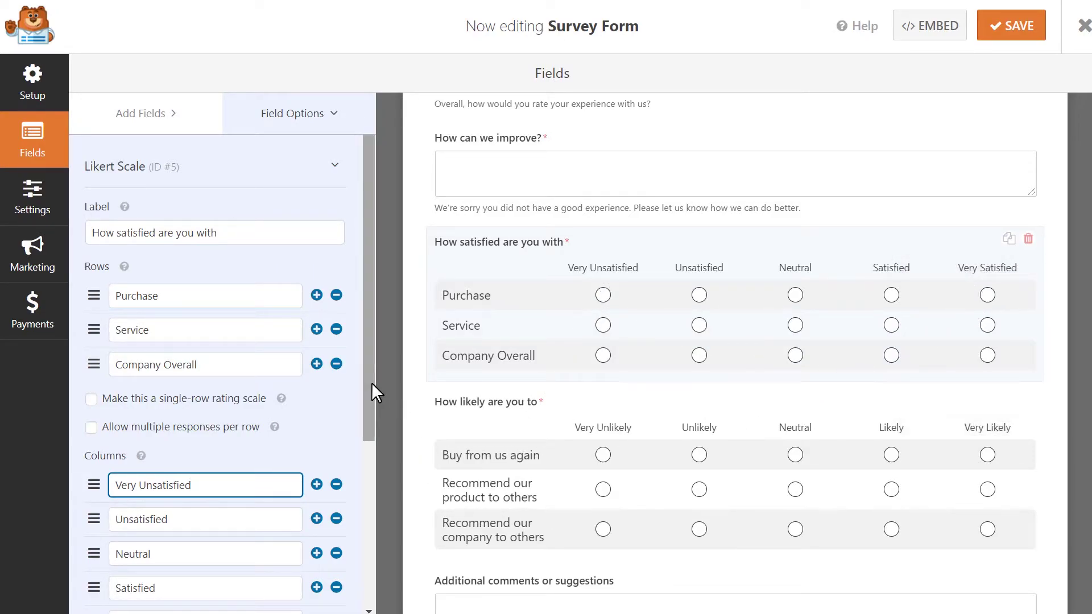
left_click_drag(371, 382, 374, 449)
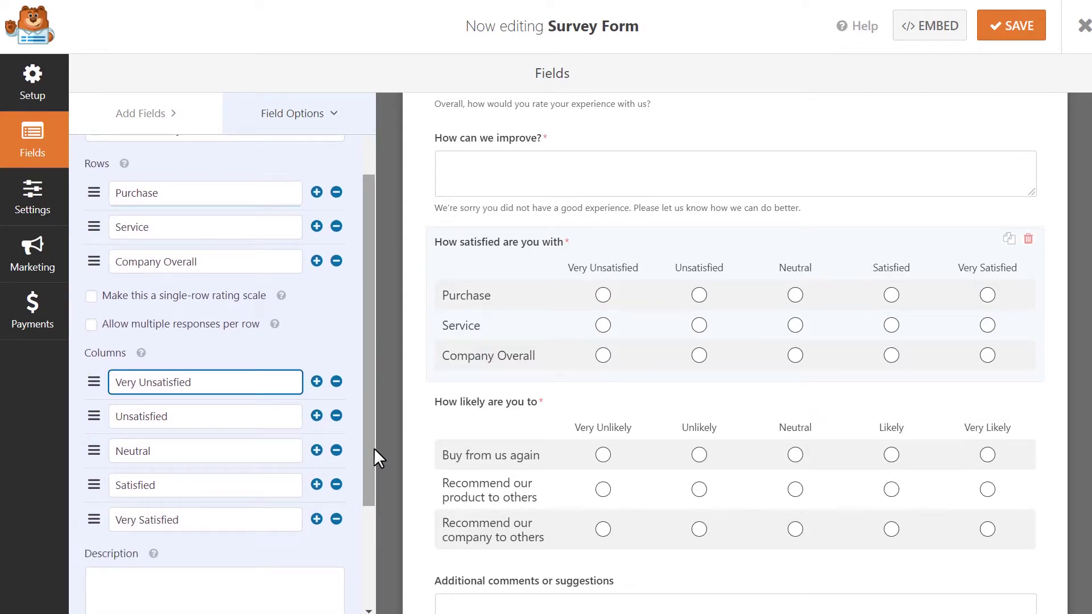
- Add a Net Promoter Score field below the likelihood question and select it
left_click(182, 119)
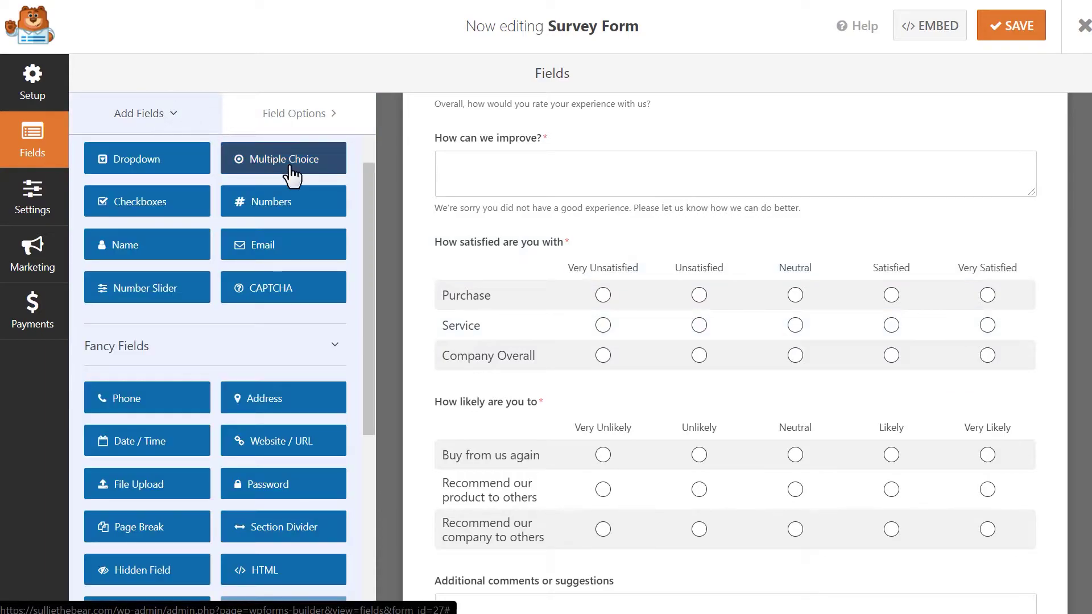
left_click_drag(367, 183, 381, 339)
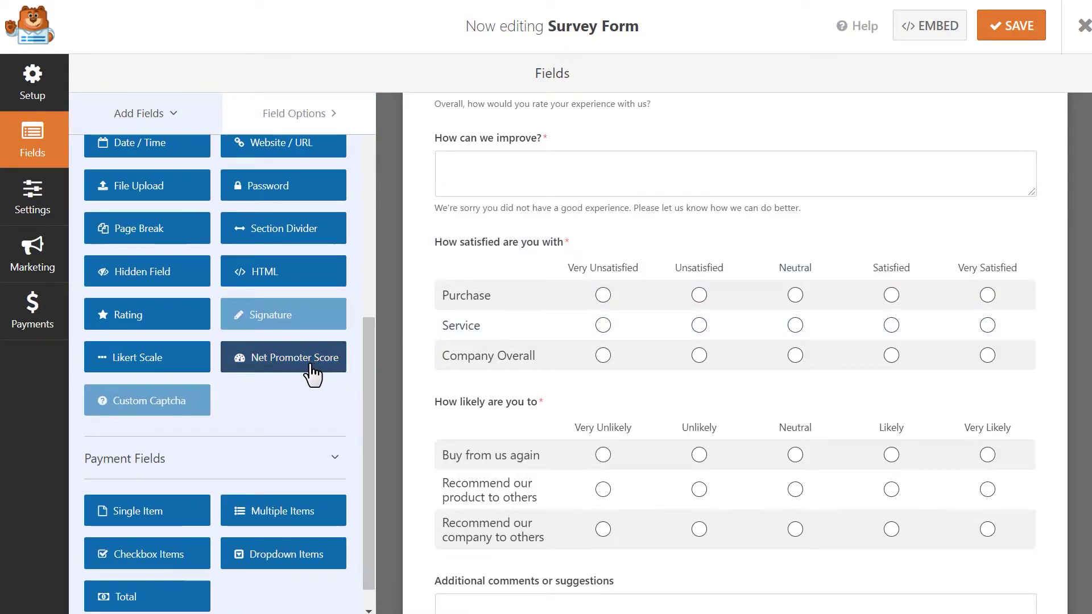
left_click_drag(309, 368, 563, 578)
scroll(623, 475, "down", 5)
left_click(610, 332)
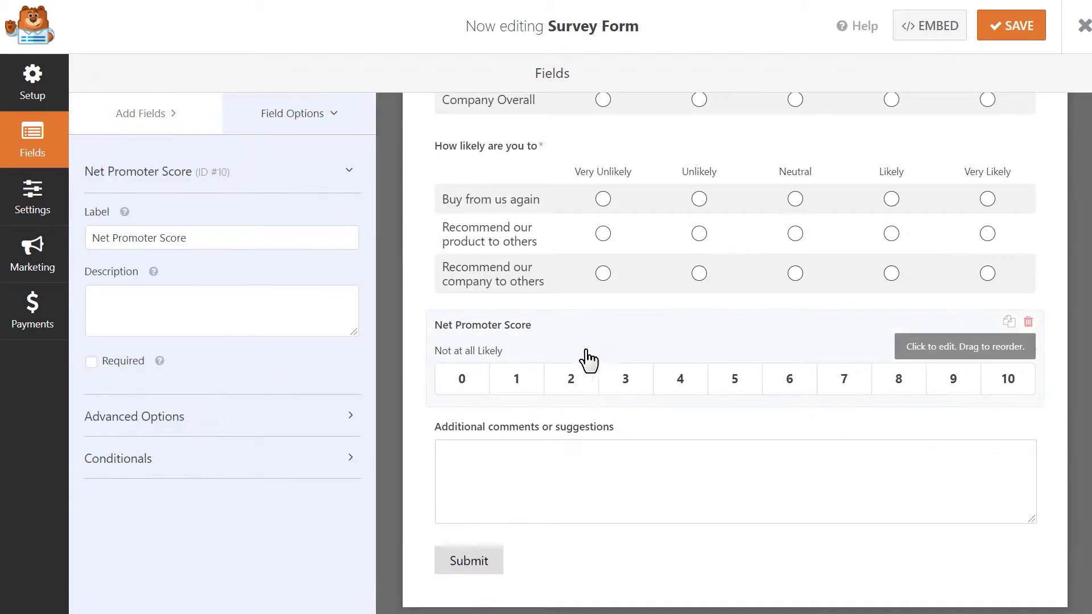
- Keep the score field's advanced options at Modern style and Large size
left_click(349, 417)
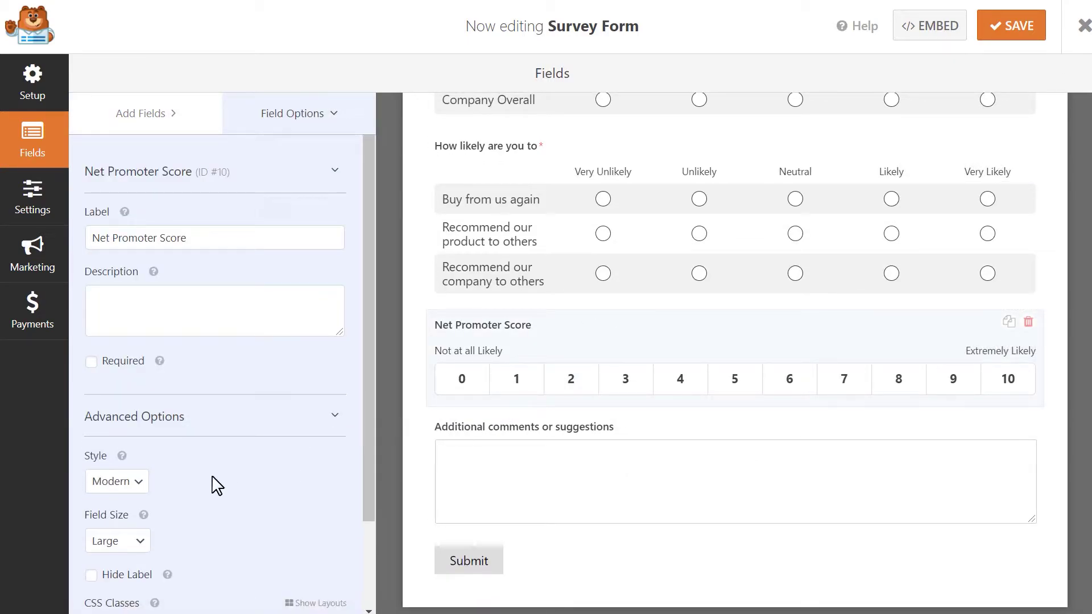
left_click(136, 482)
left_click(136, 502)
left_click(142, 541)
left_click(122, 591)
- Delete the Net Promoter Score field and save the survey form
left_click(1028, 323)
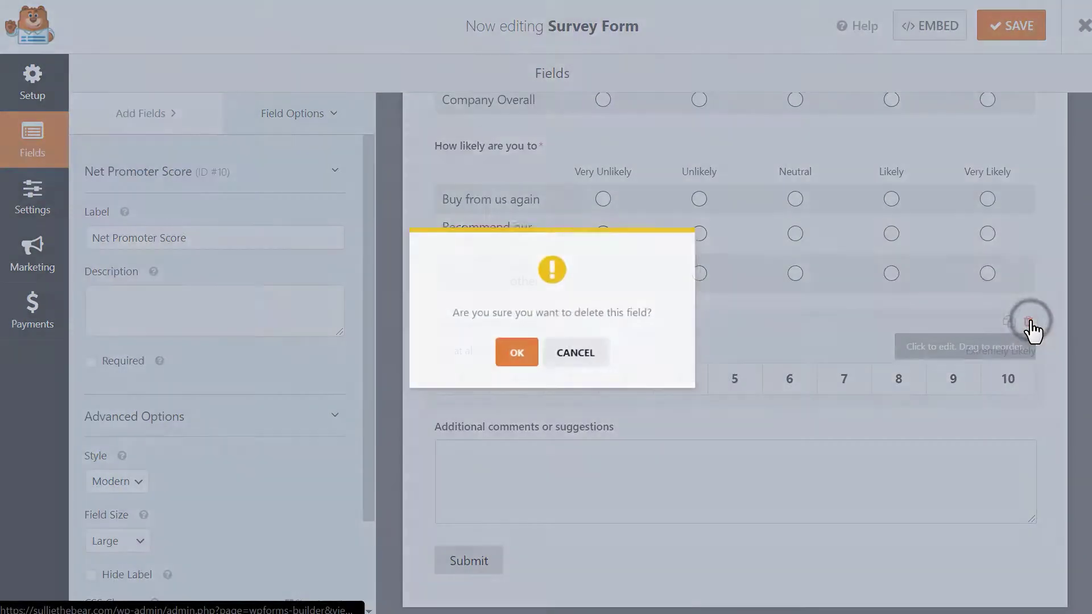
left_click(509, 357)
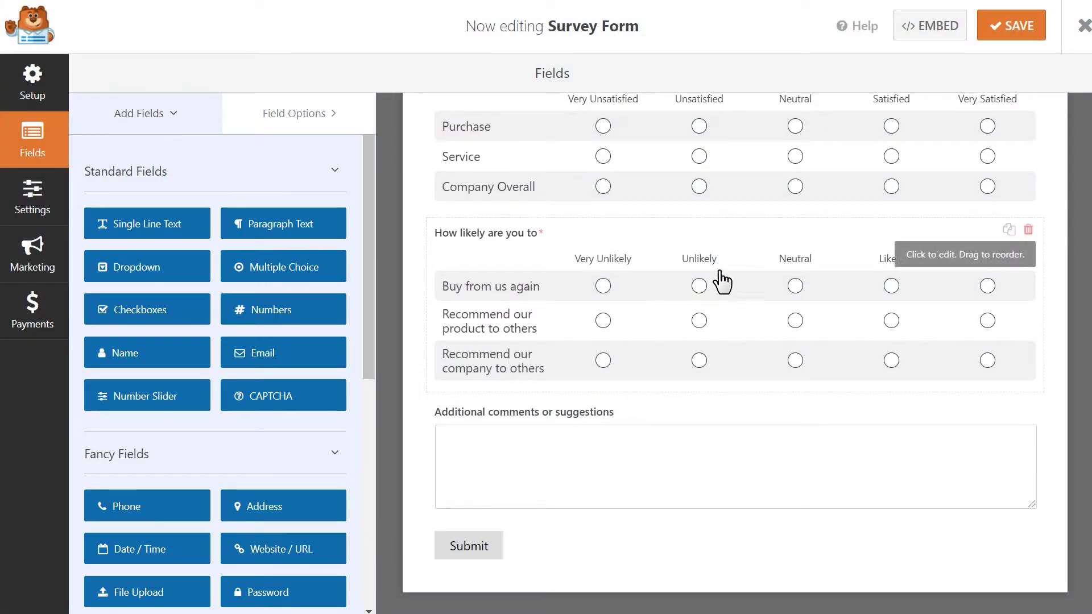
left_click(1005, 35)
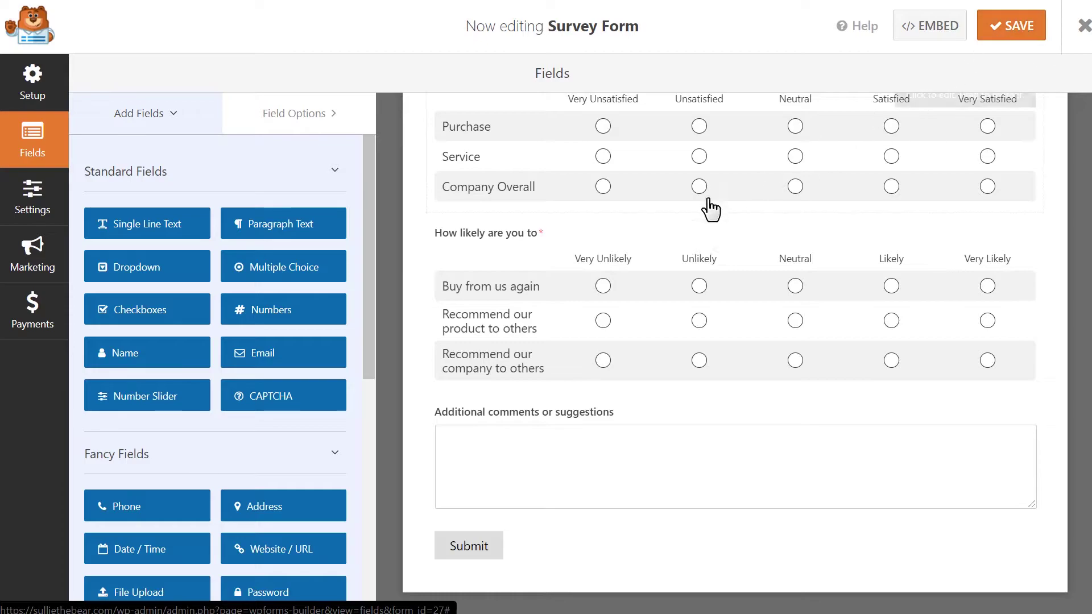
- Uncheck Enable Survey Reporting under Settings > Surveys and Polls, then go back to Fields
left_click(55, 209)
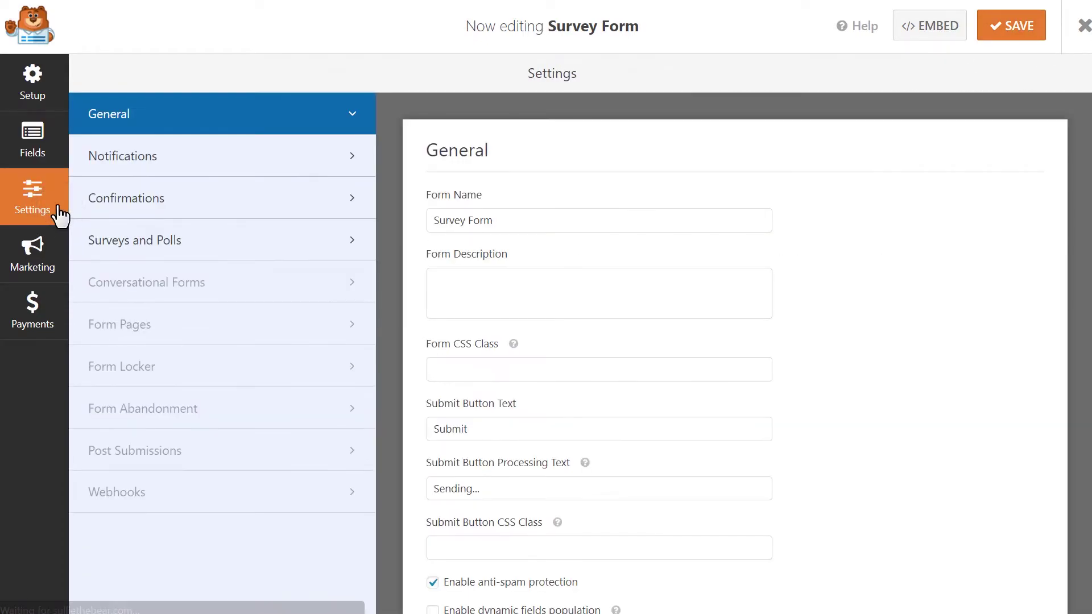
left_click(244, 241)
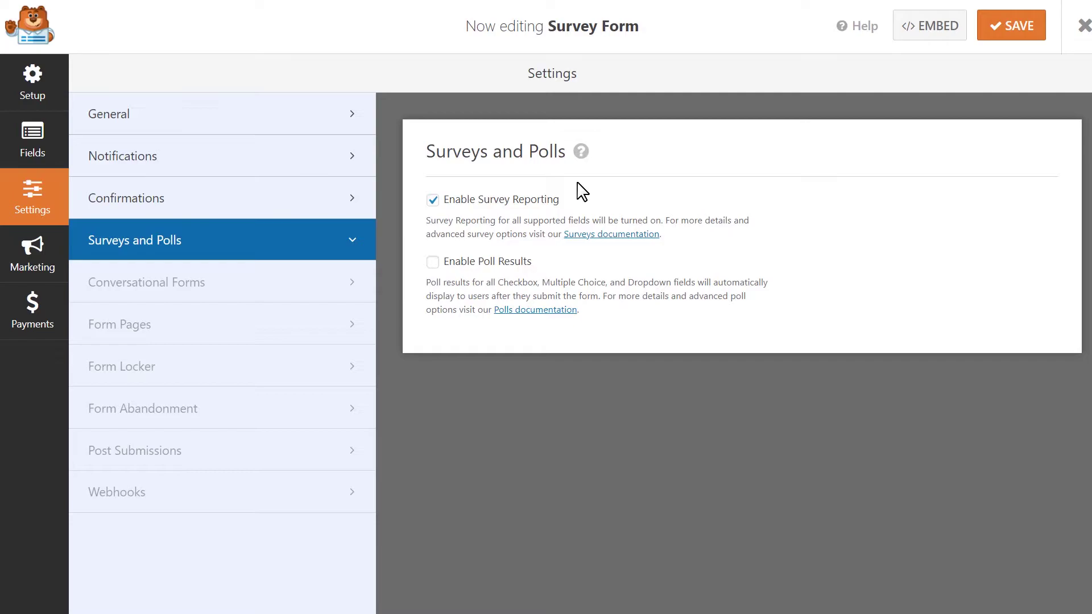
left_click(432, 200)
left_click(33, 140)
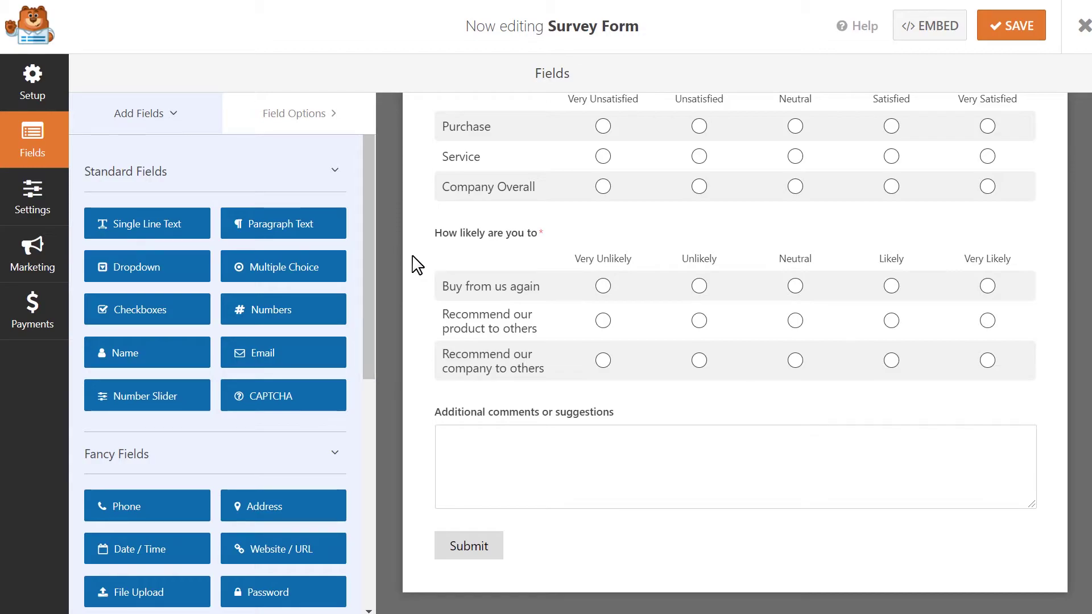
- Turn on Enable Survey Reporting for the Your Experience rating and the satisfaction Likert question, then save
scroll(418, 264, "up", 8)
left_click(630, 313)
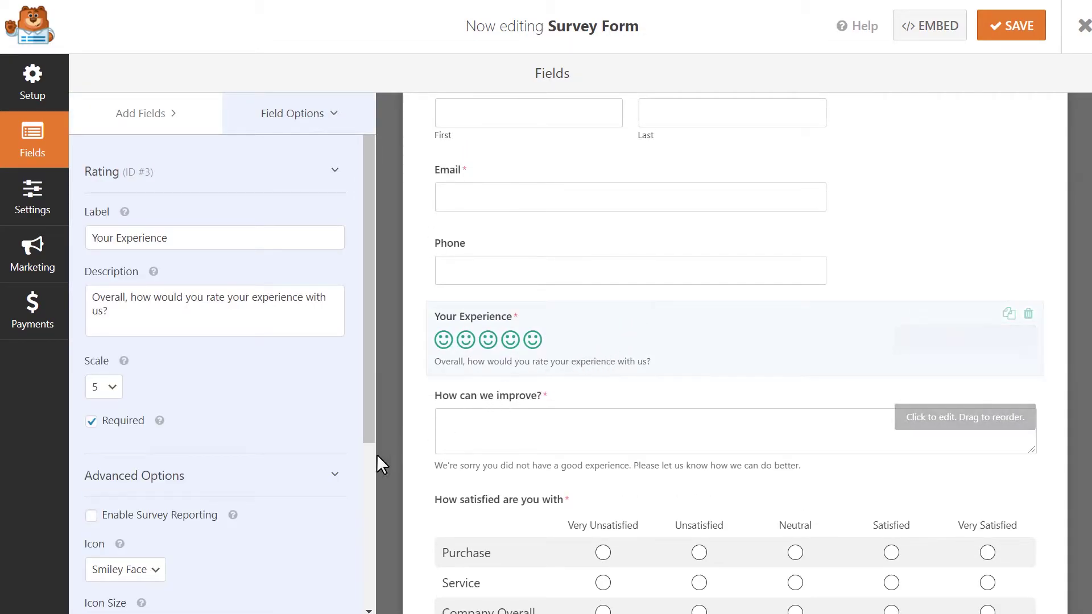
left_click(92, 516)
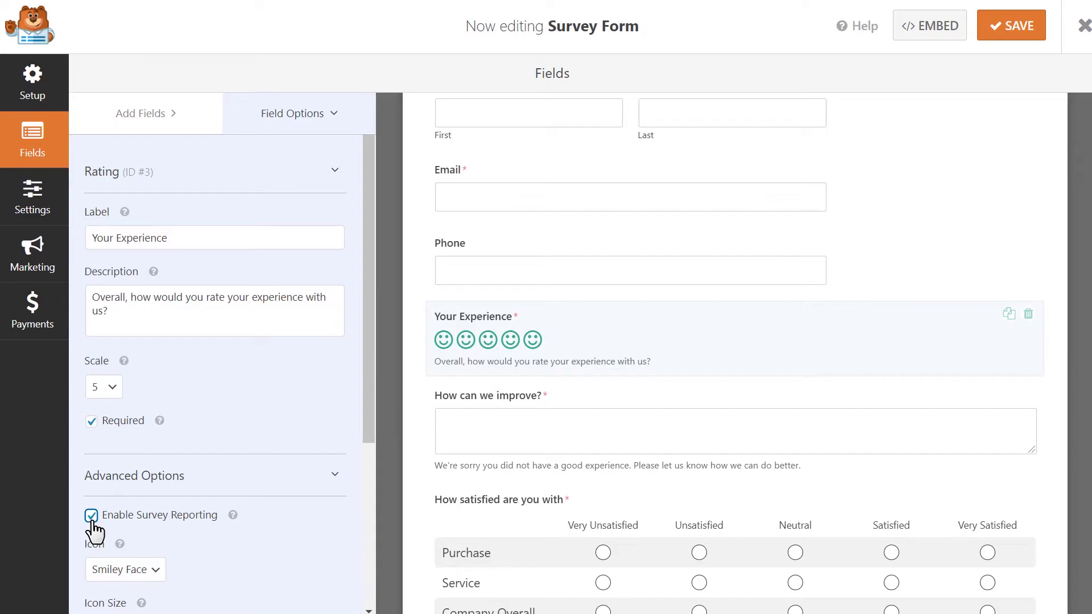
left_click(493, 518)
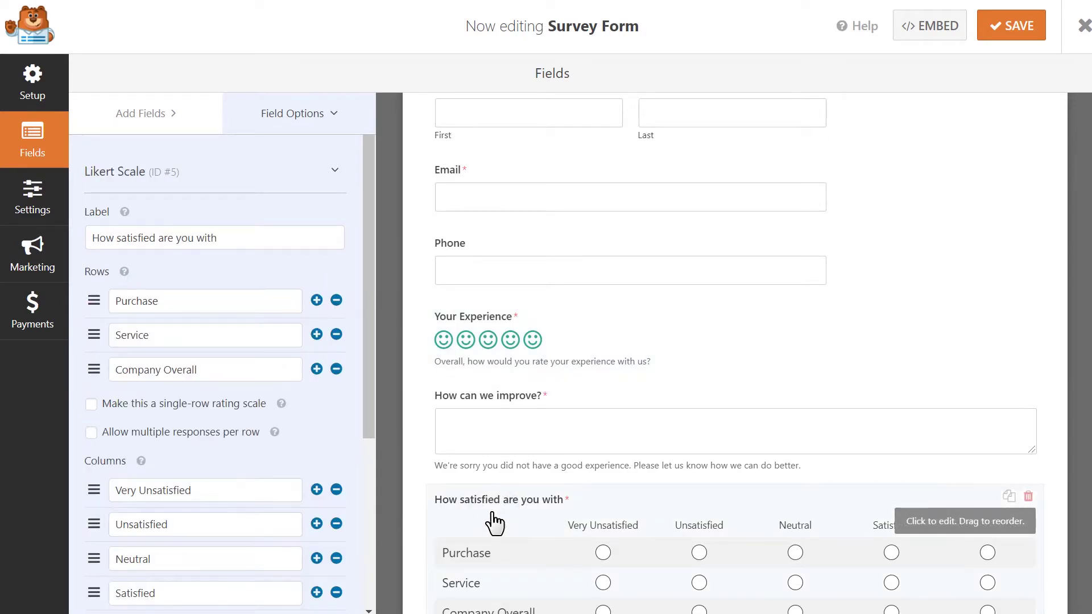
left_click_drag(371, 418, 345, 566)
left_click(335, 553)
left_click(91, 592)
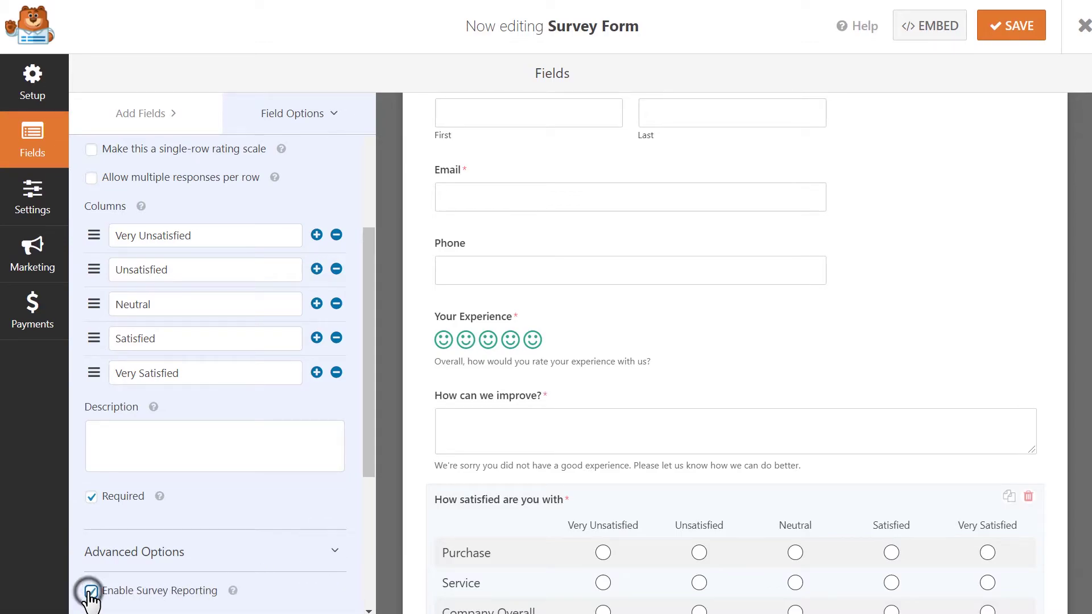
left_click(1013, 38)
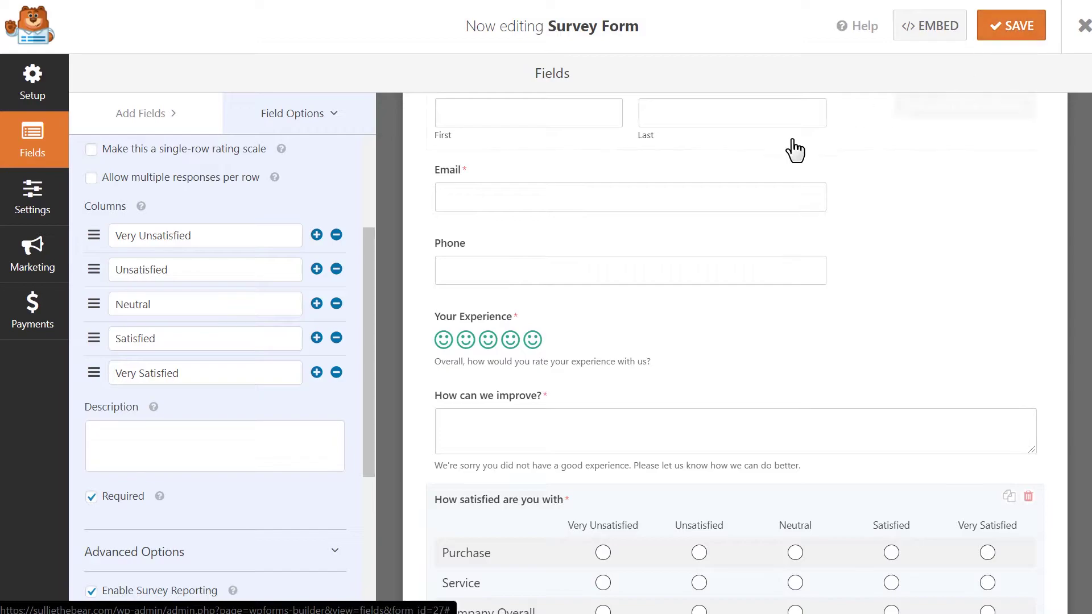
- Add the form's Email field smart tag to the Default Notification's Send To addresses alongside {admin_email}
left_click(37, 199)
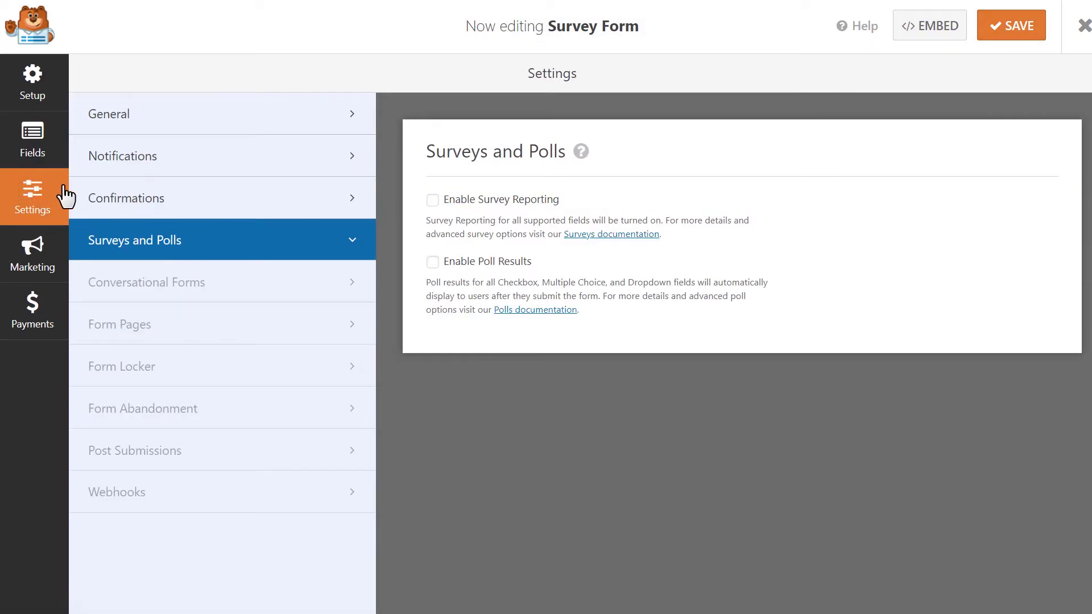
left_click(233, 163)
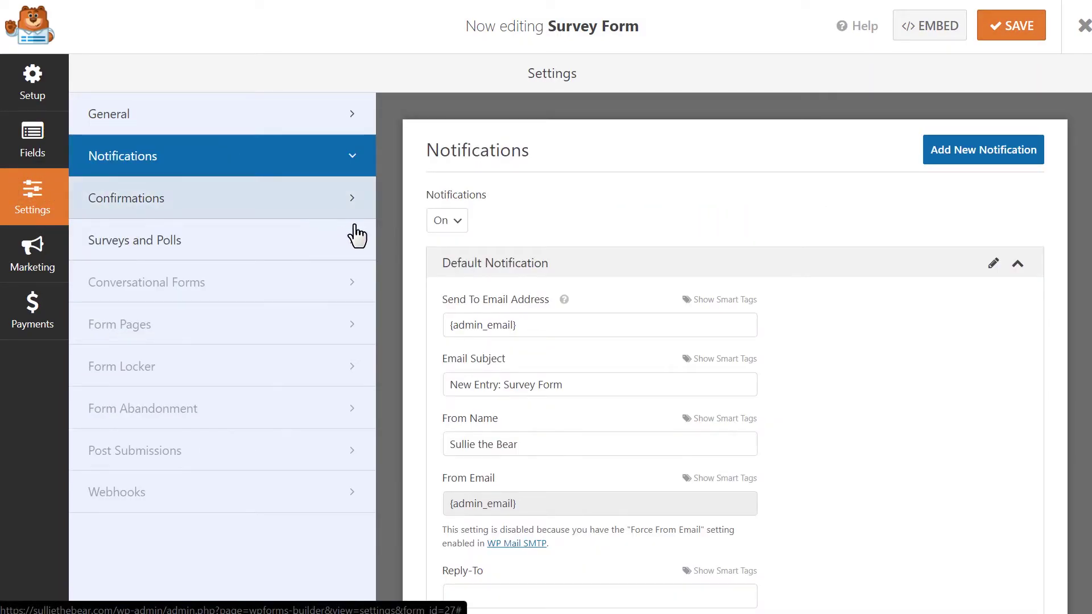
left_click(571, 325)
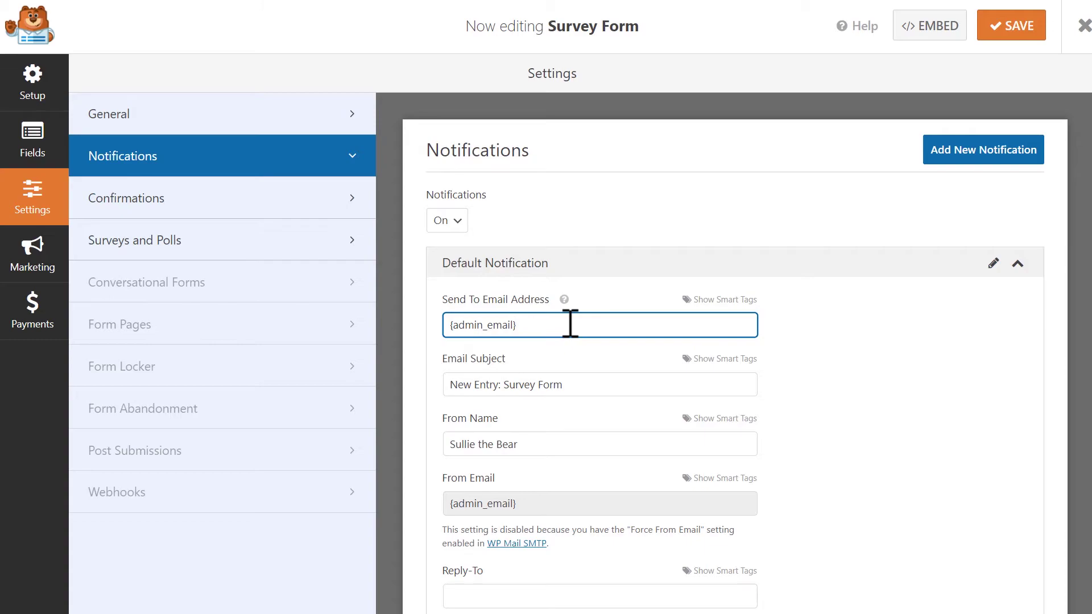
left_click(750, 302)
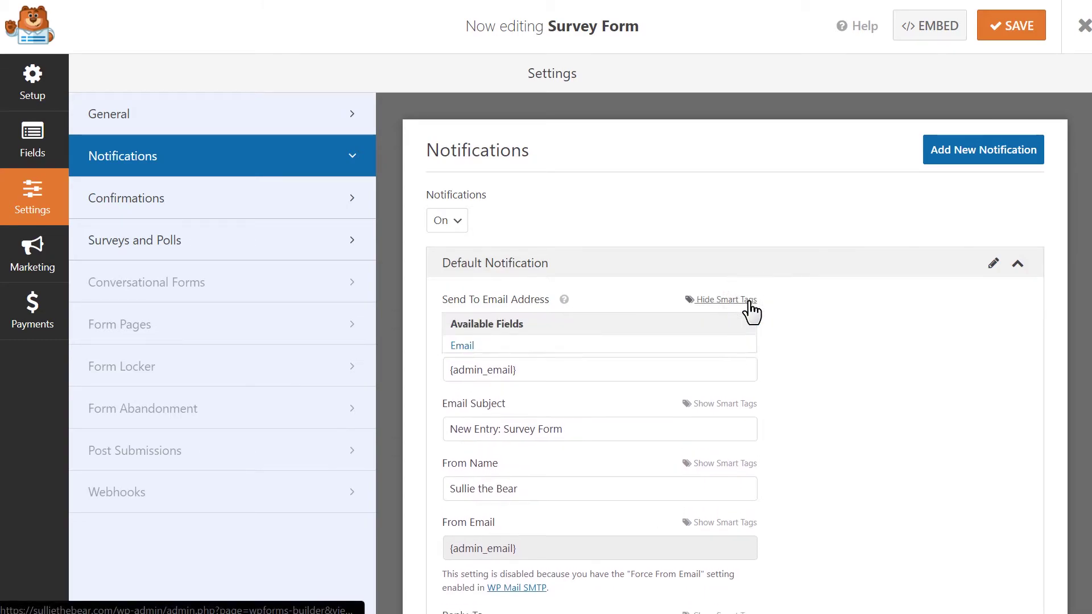
left_click(674, 345)
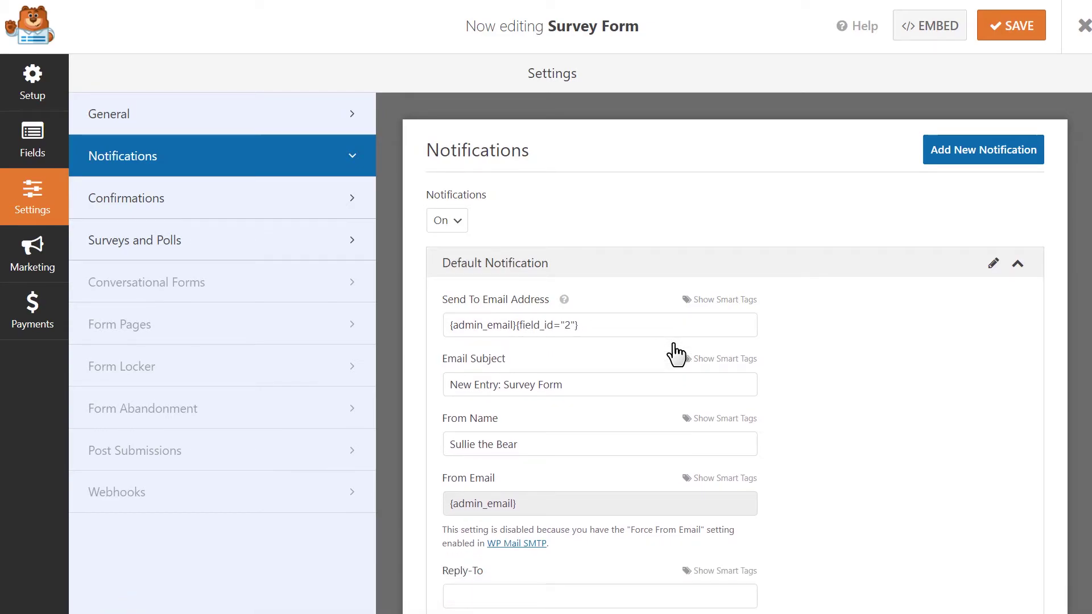
left_click_drag(643, 324, 517, 344)
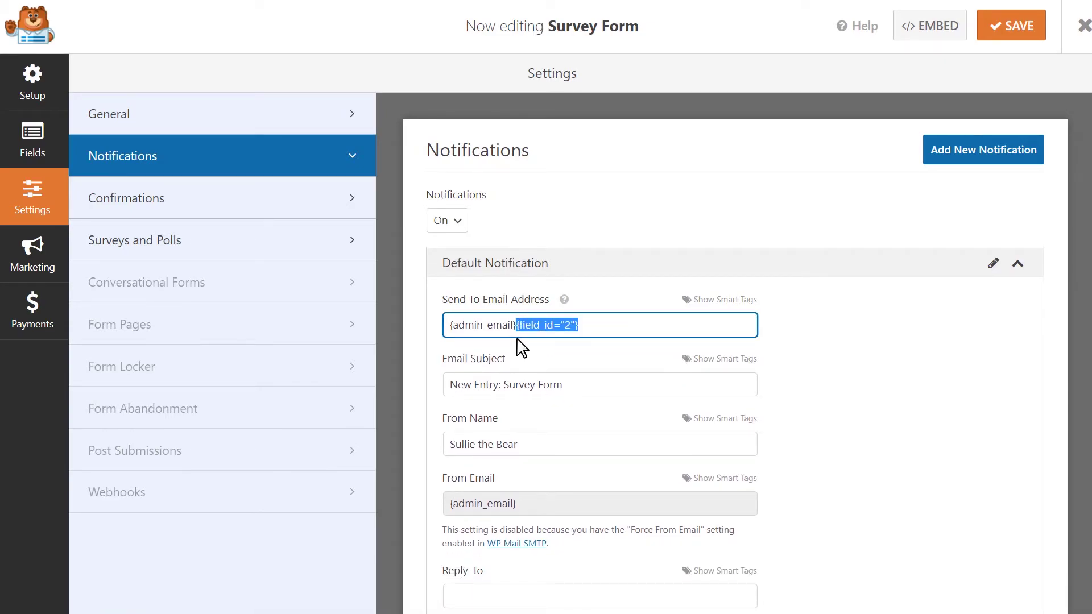
left_click(603, 324)
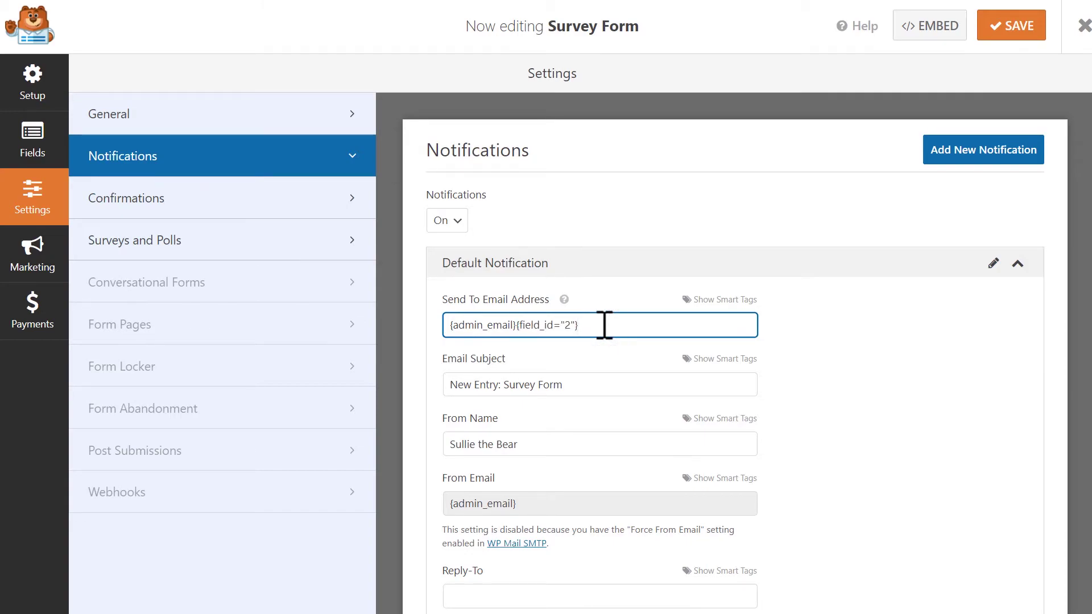
- Review the notification's subject, sender name, reply-to address and {all_fields} message body
left_click(608, 390)
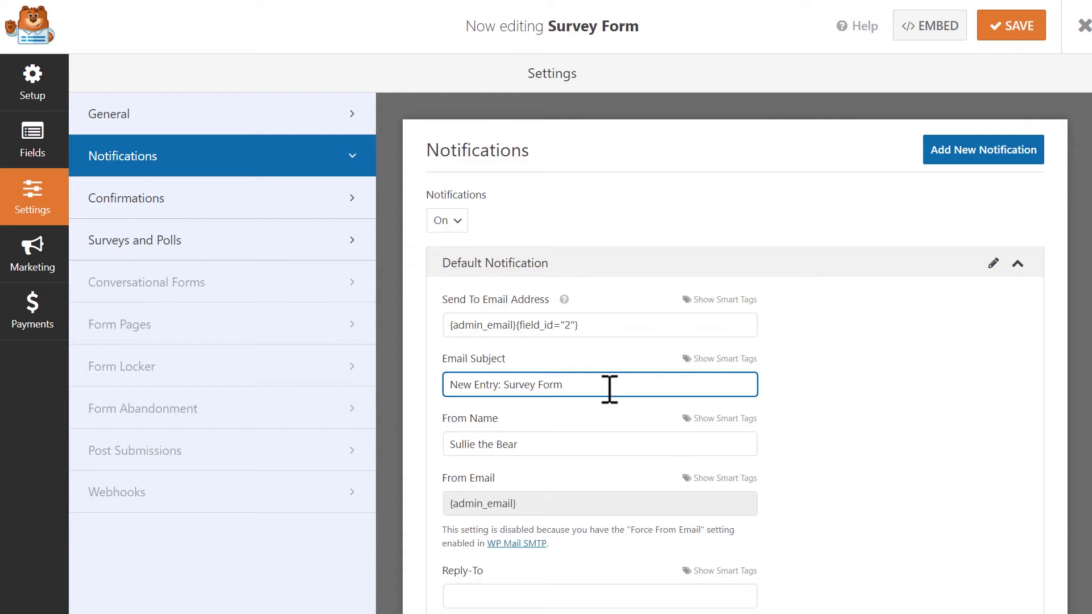
left_click(586, 441)
scroll(586, 441, "down", 3)
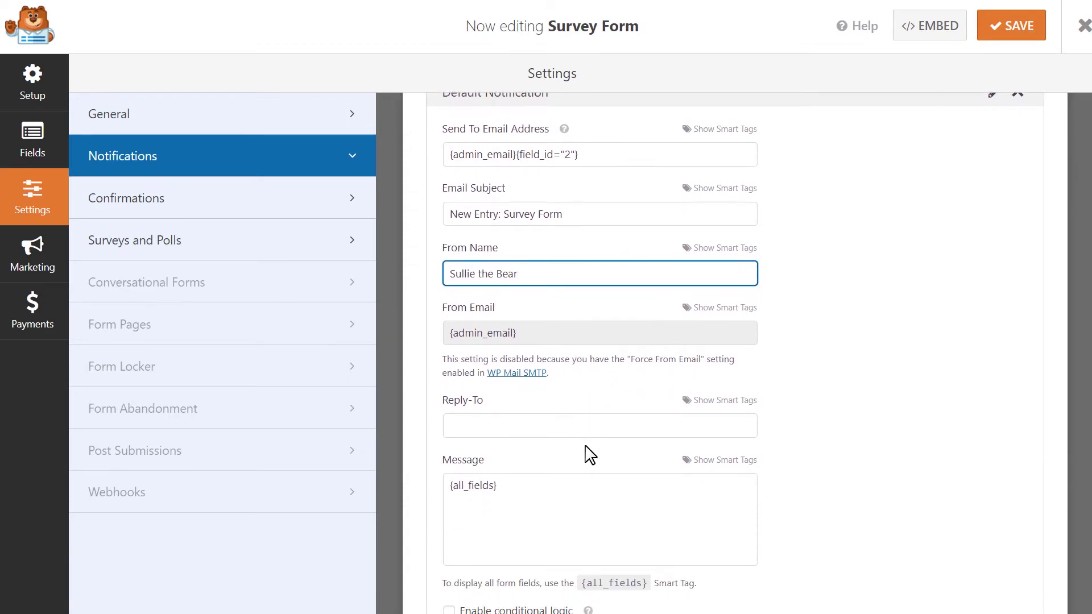
left_click(591, 427)
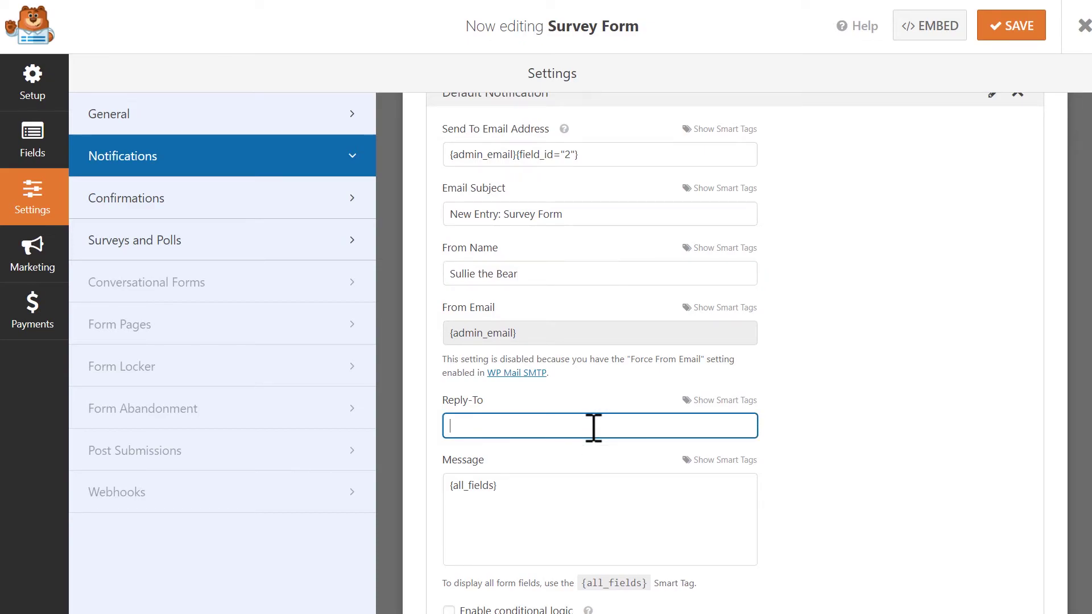
left_click(585, 489)
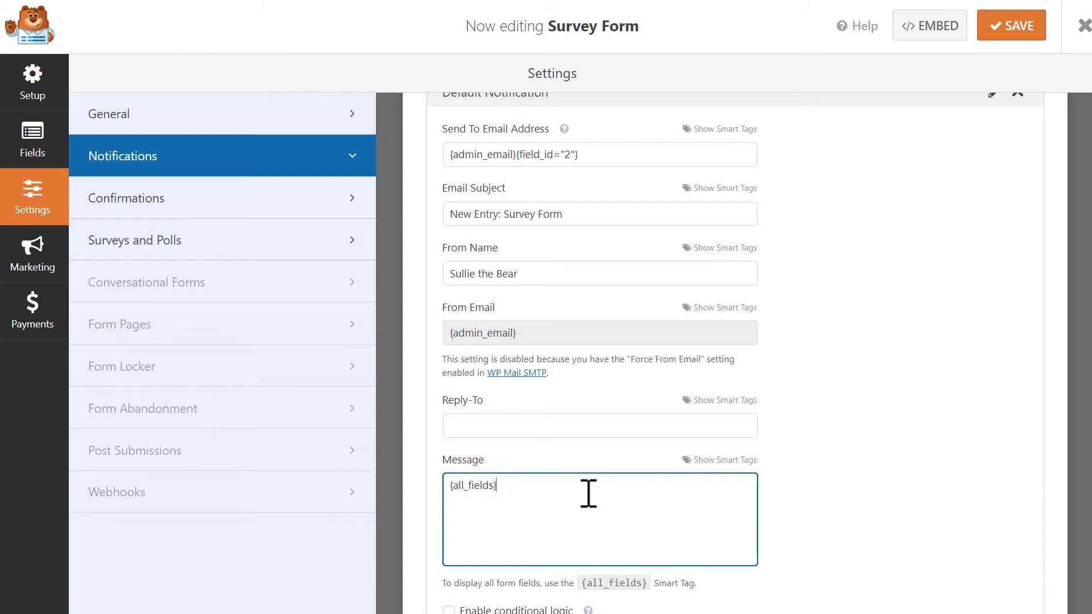
- Keep Message as the Default Confirmation type and save the Survey Form
left_click(317, 201)
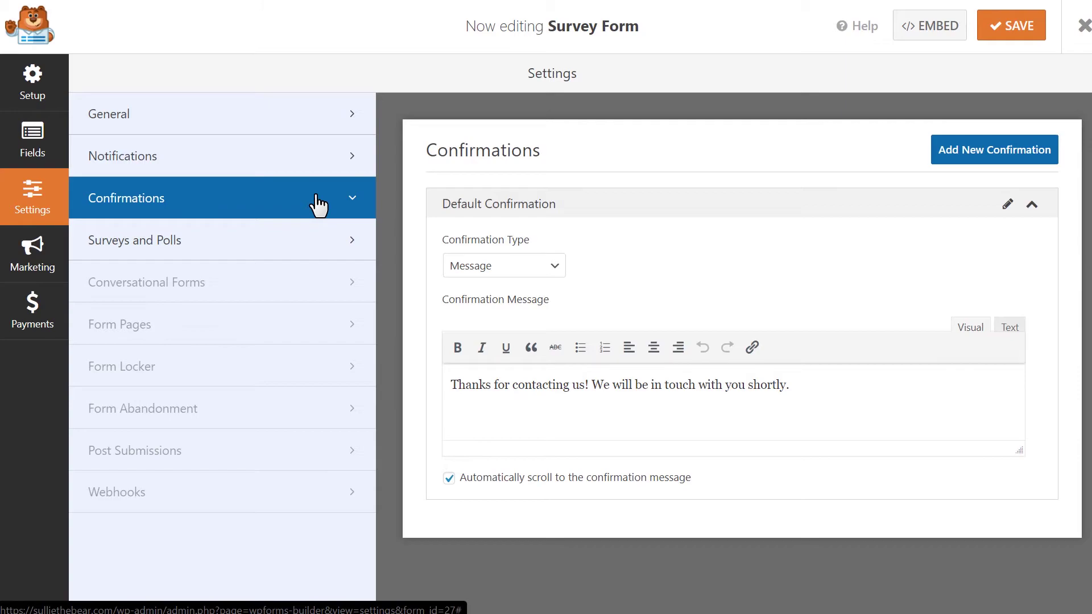
left_click(553, 264)
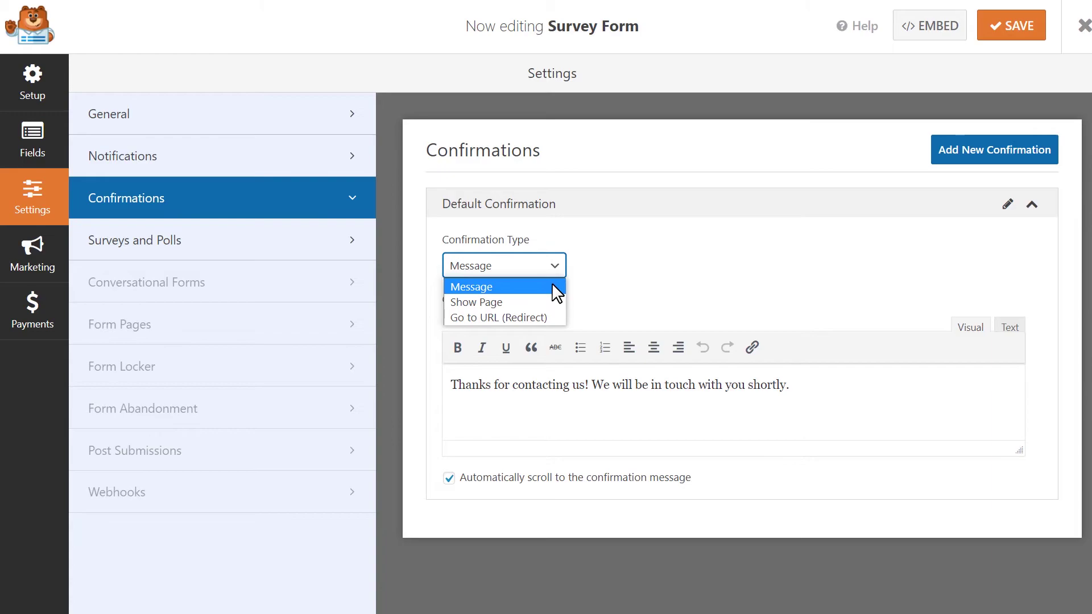
left_click(557, 288)
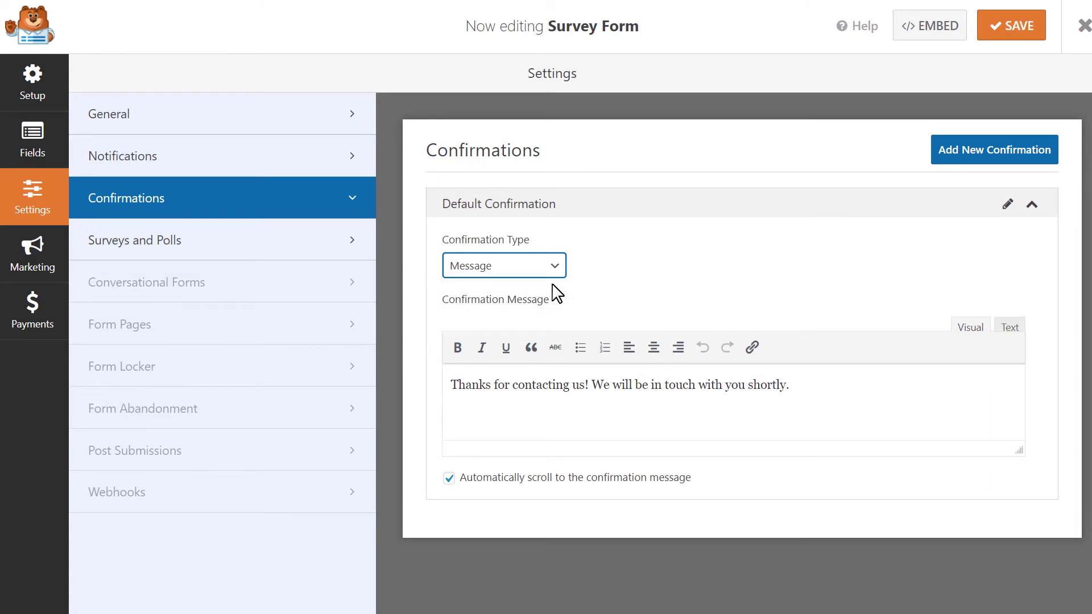
left_click(1018, 32)
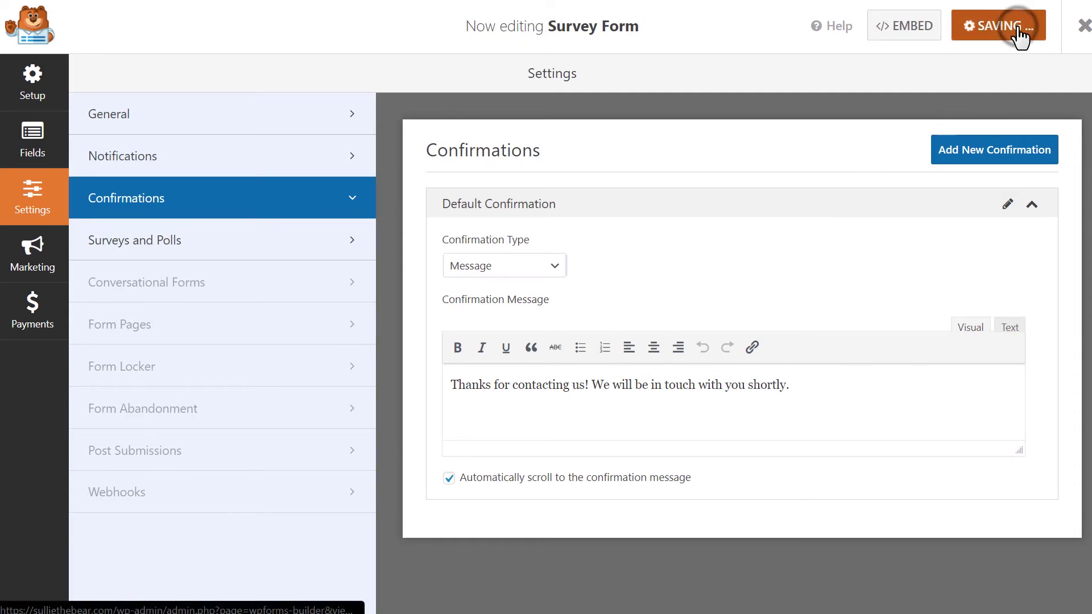
- Leave the form builder and start a new page titled 'Survey Form'
left_click(1083, 27)
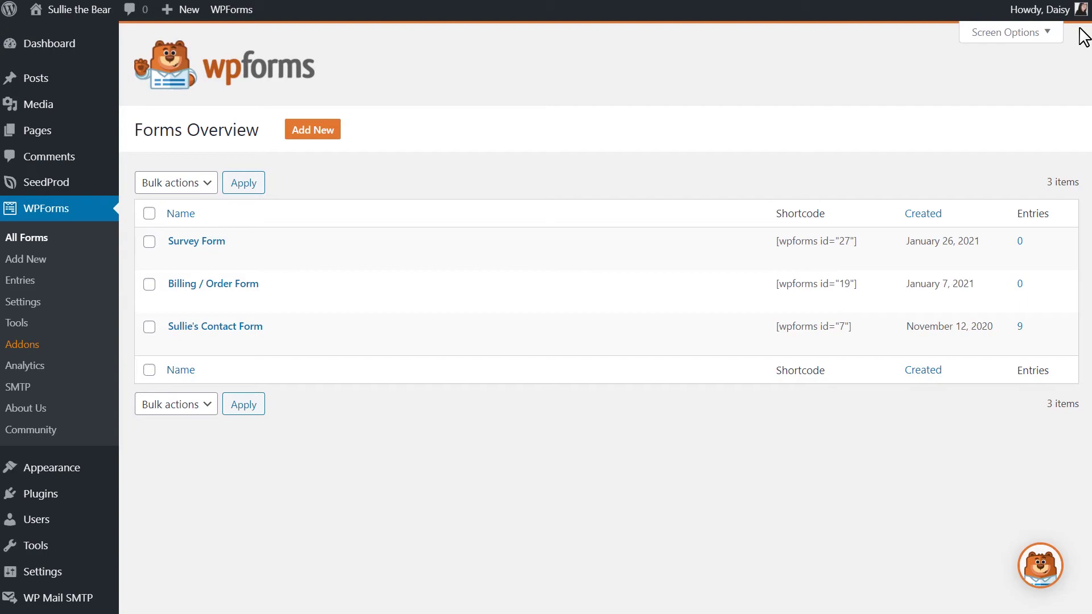
mouse_move(87, 142)
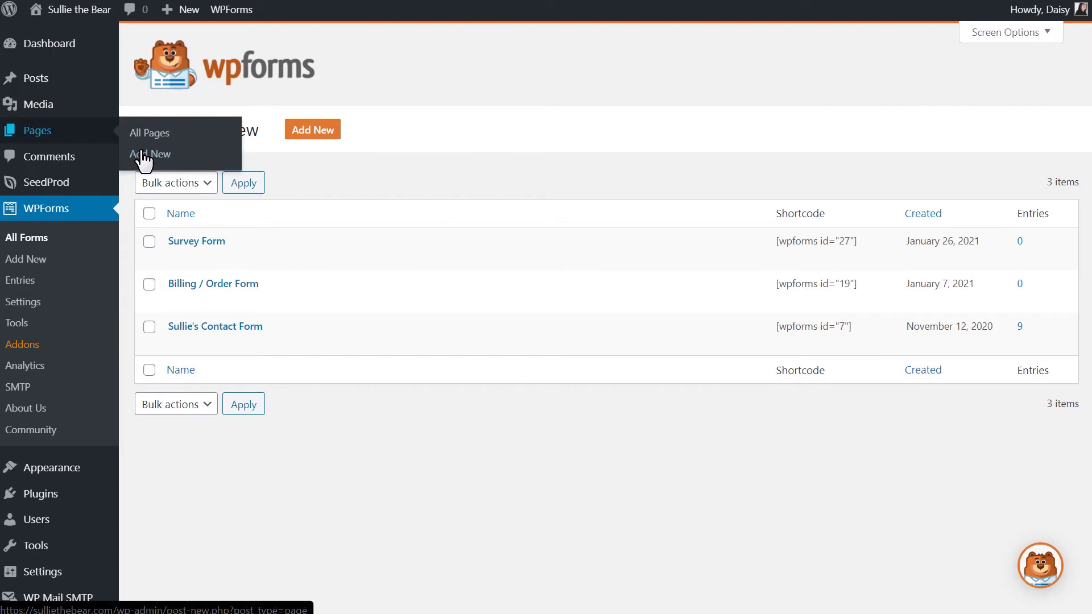
left_click(148, 156)
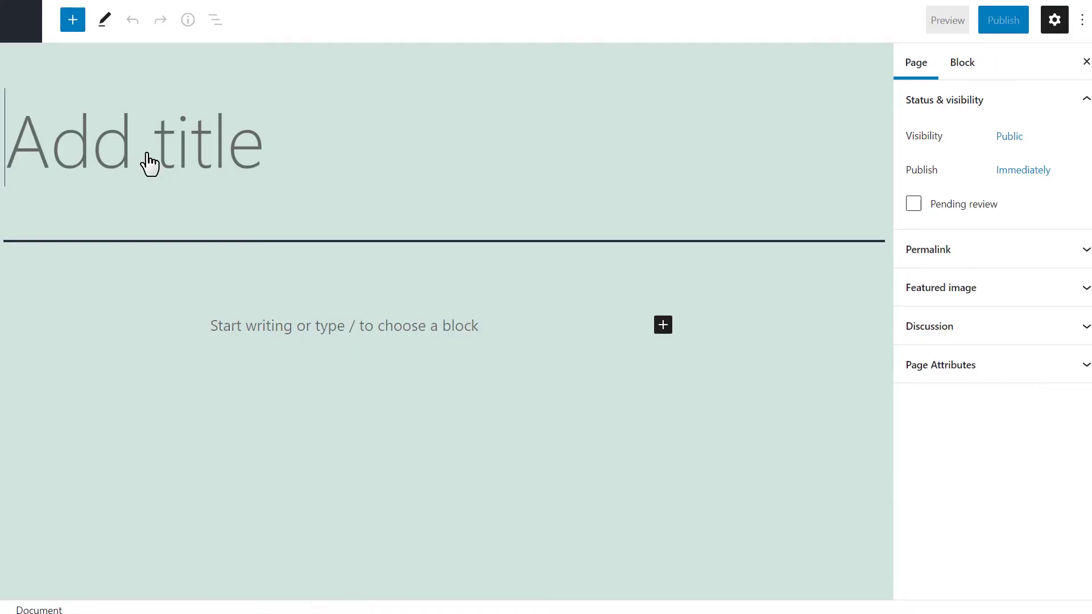
type("Survey Form")
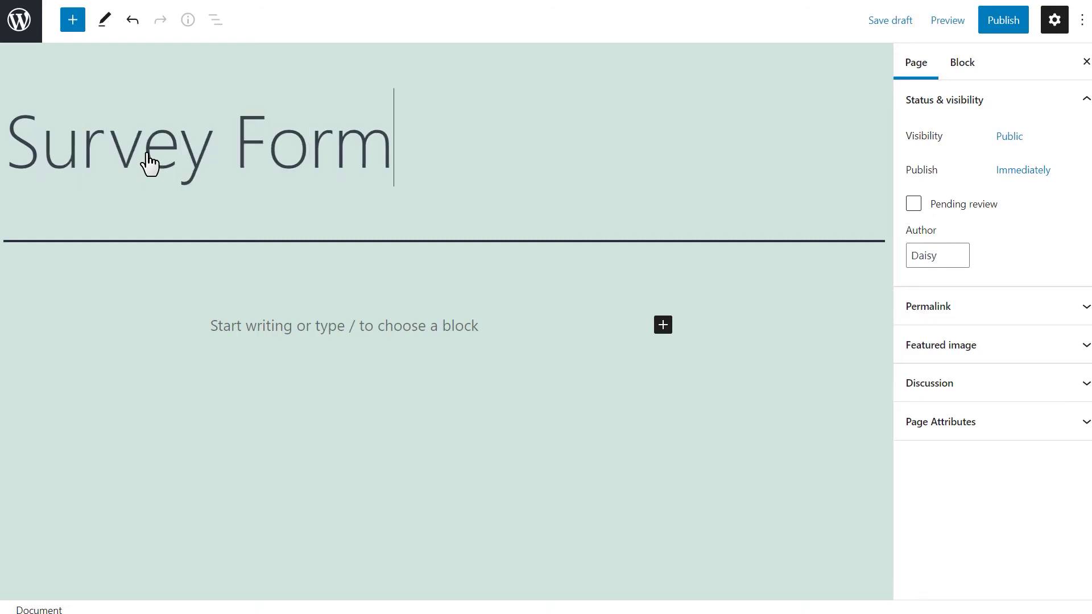
- Insert a WPForms block showing the Survey Form and publish the page
left_click(662, 327)
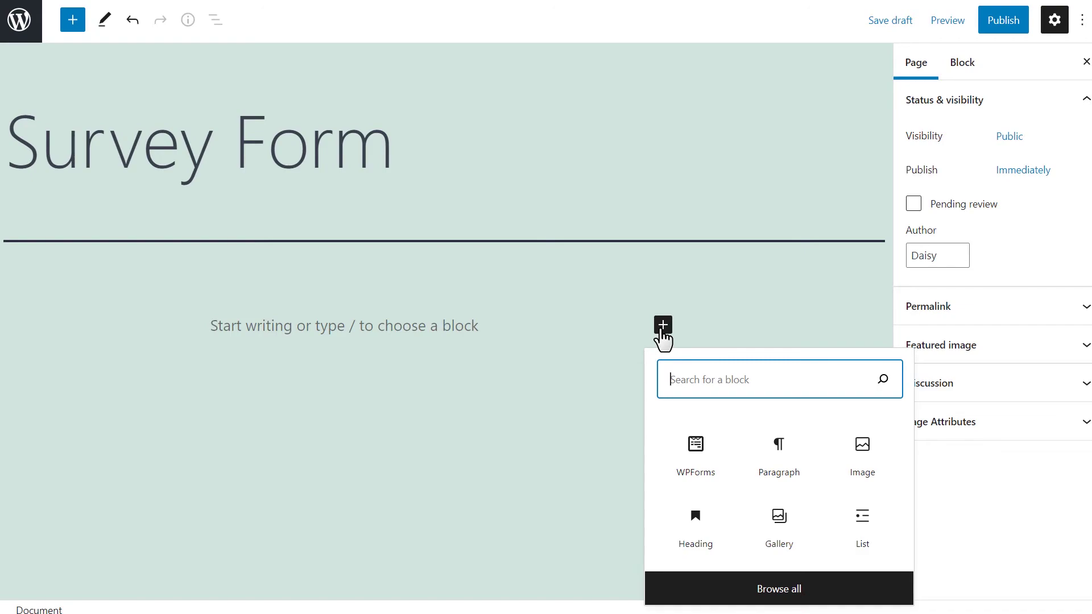
type("wpforms")
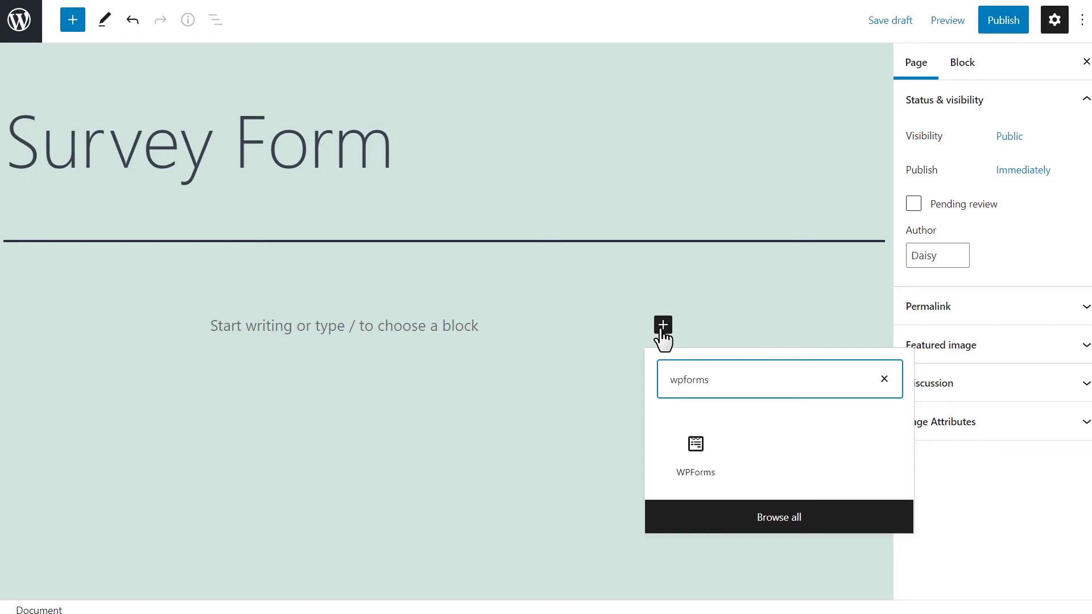
left_click(698, 445)
left_click(566, 462)
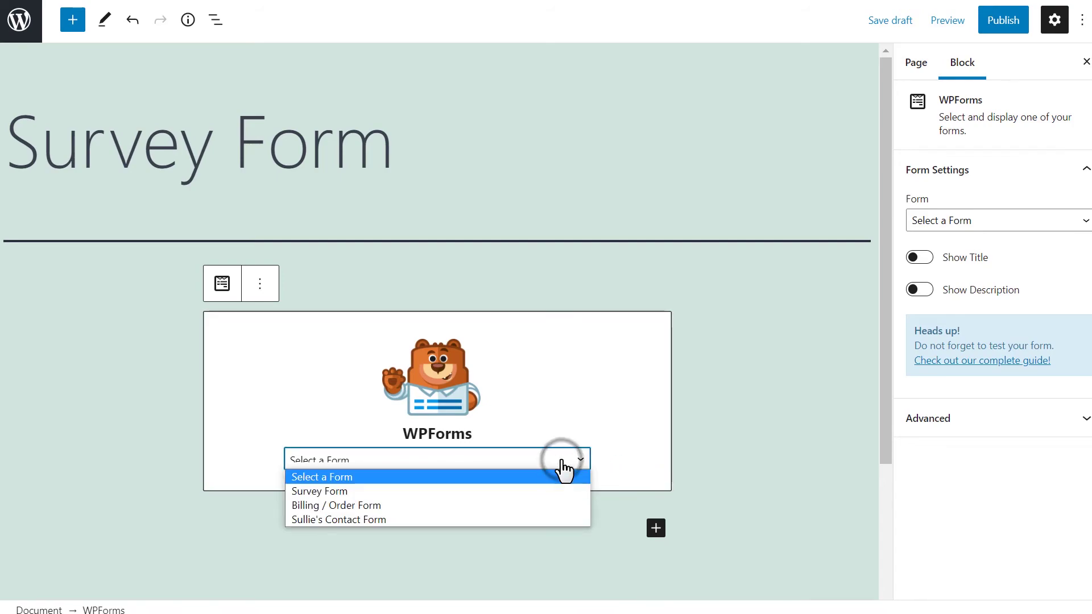
left_click(548, 491)
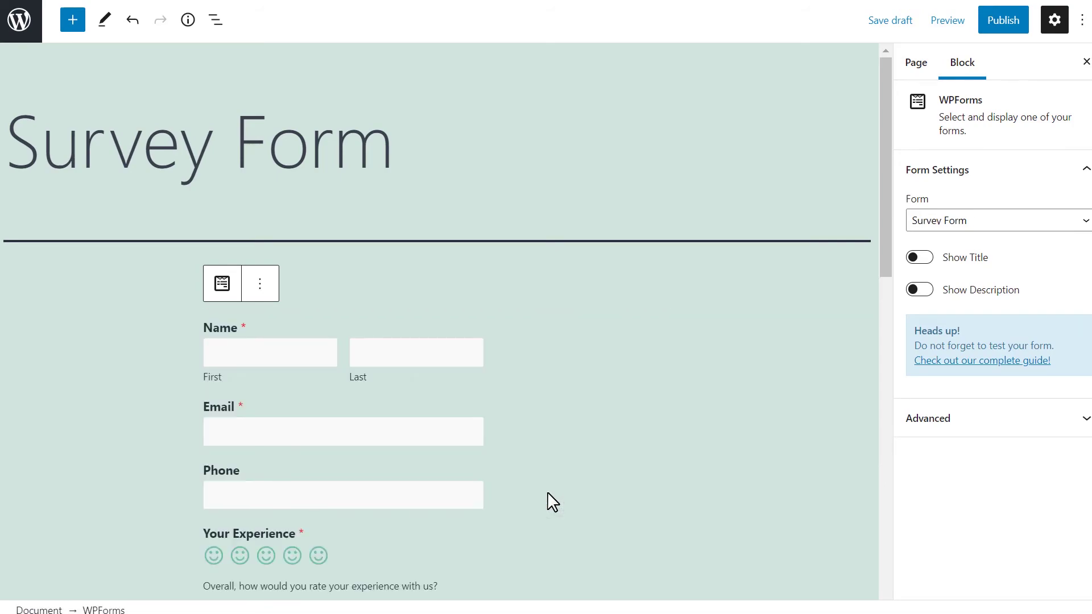
left_click(999, 20)
left_click(976, 26)
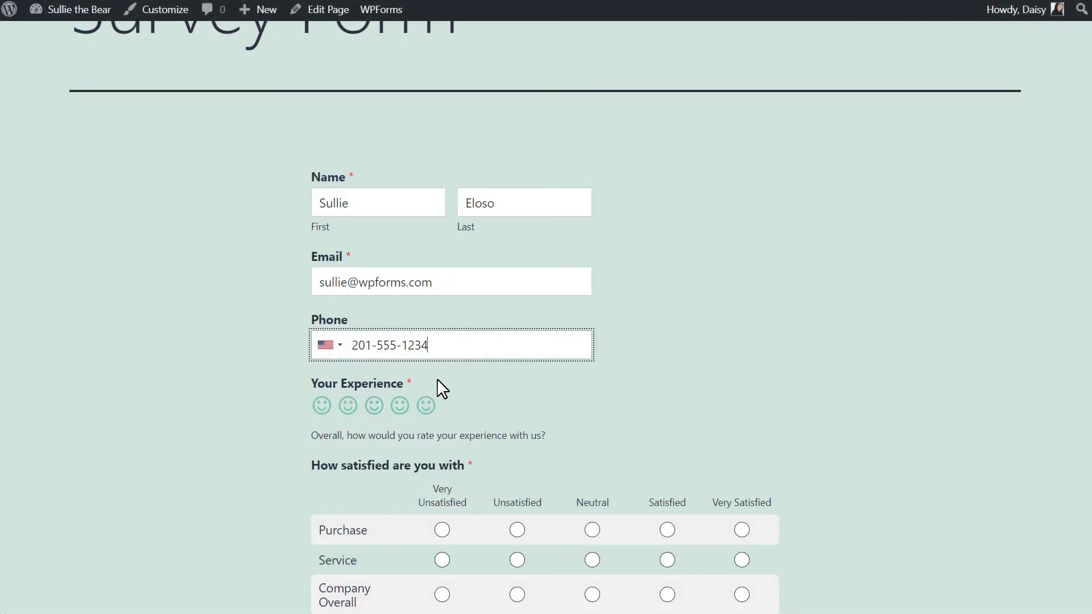
- Submit a test entry: experience 5/5, Purchase Satisfied, Service Very Satisfied, Company Satisfied, Buy again Neutral
left_click(426, 406)
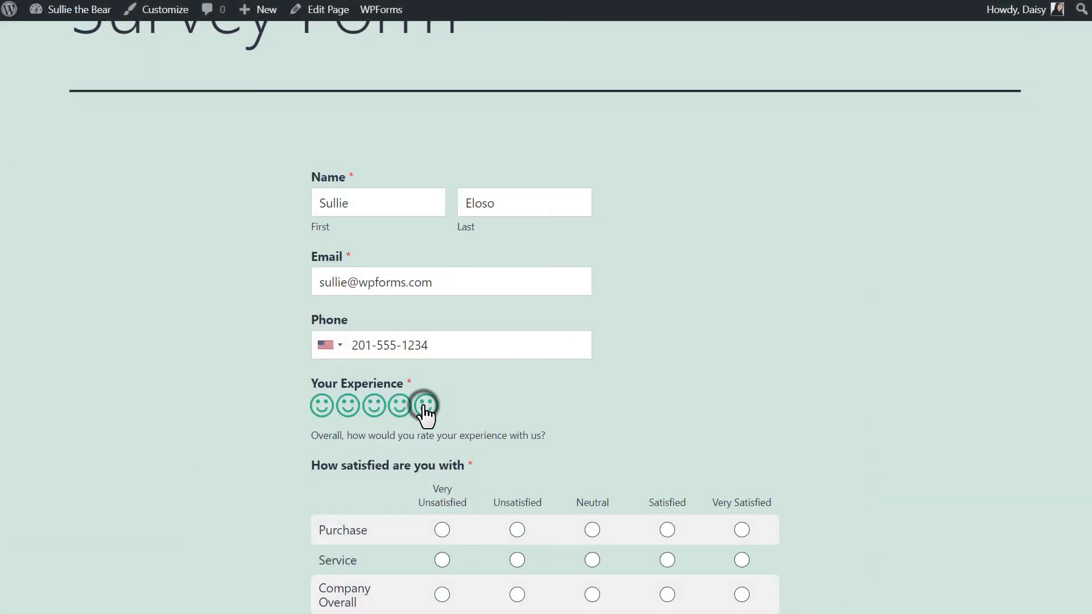
scroll(678, 377, "down", 3)
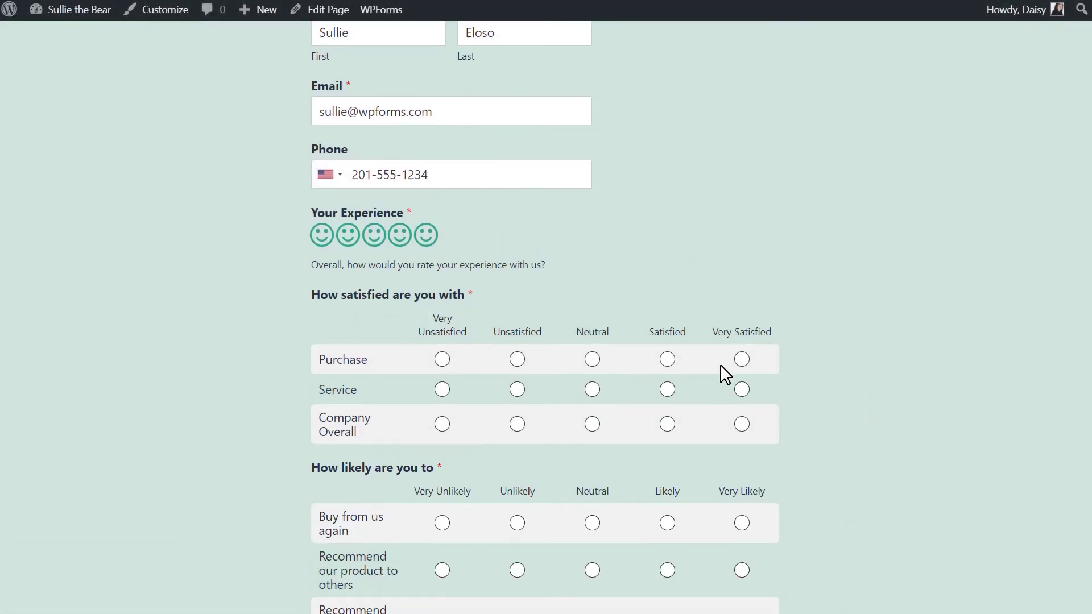
left_click(669, 361)
left_click(741, 390)
left_click(668, 427)
left_click(594, 526)
scroll(603, 529, "down", 2)
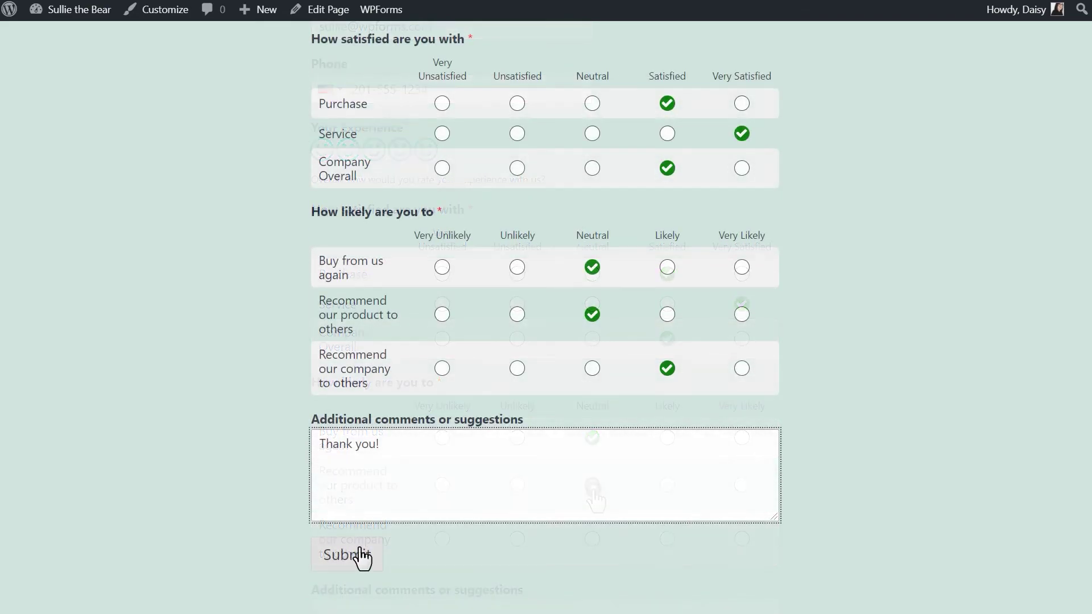
left_click(360, 553)
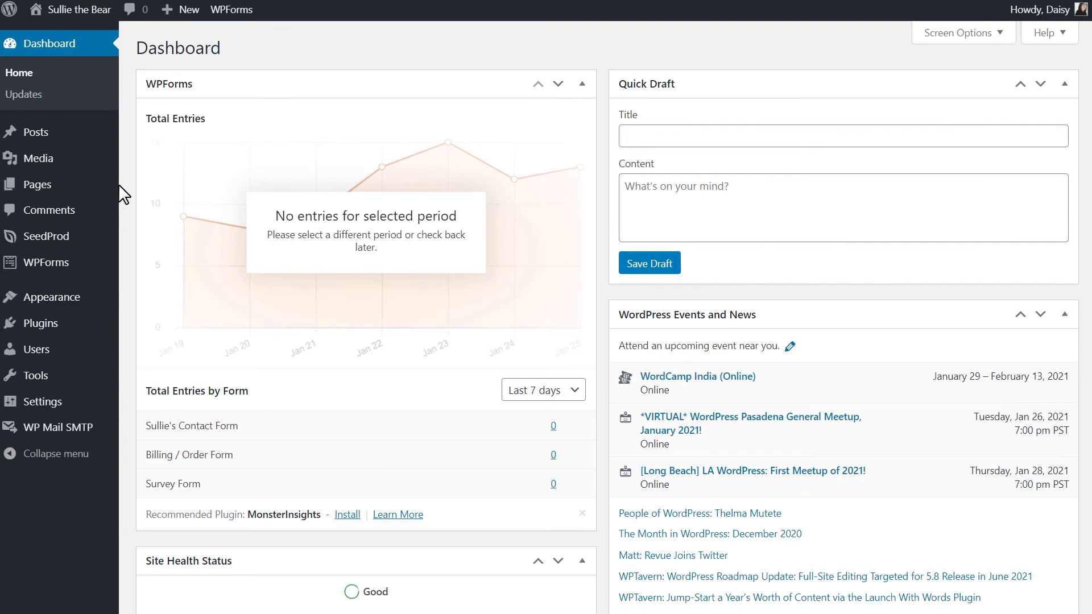
- Open the Survey Form's Survey Results report from the WPForms forms overview
left_click(85, 272)
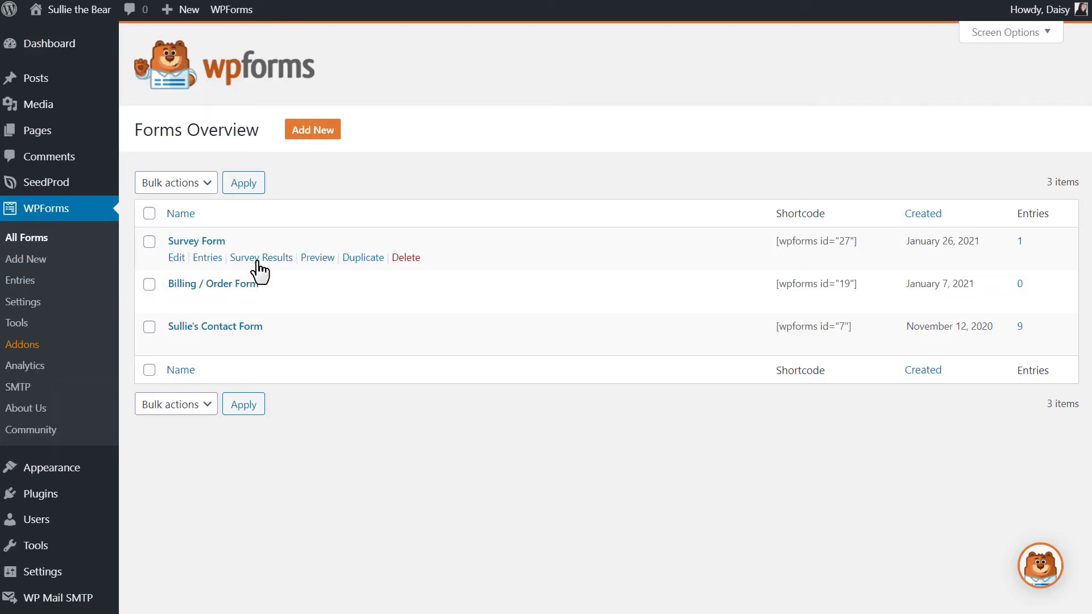
left_click(262, 261)
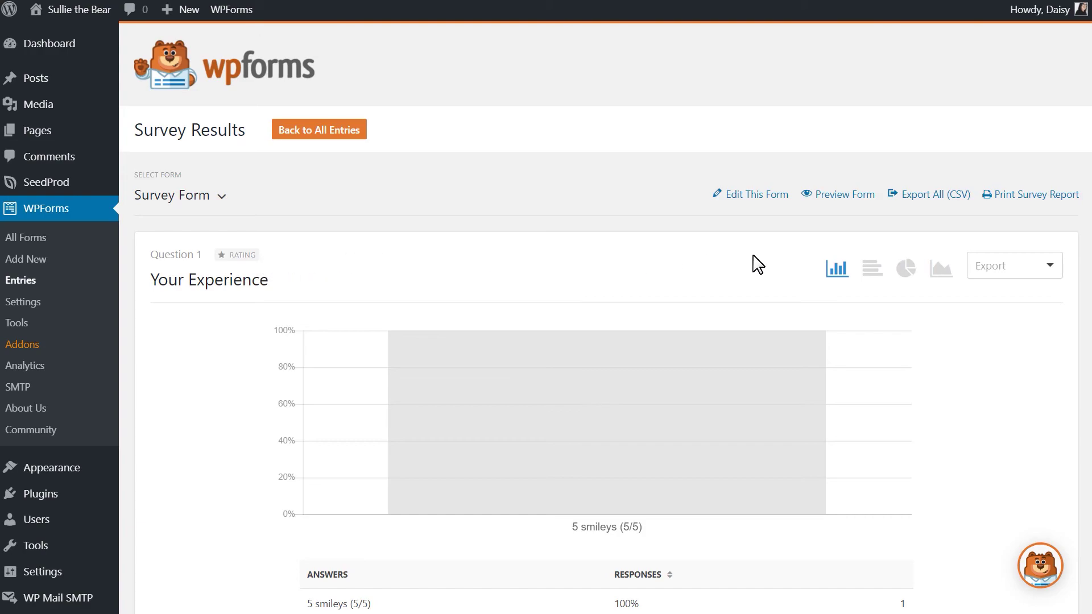
scroll(1083, 444, "down", 5)
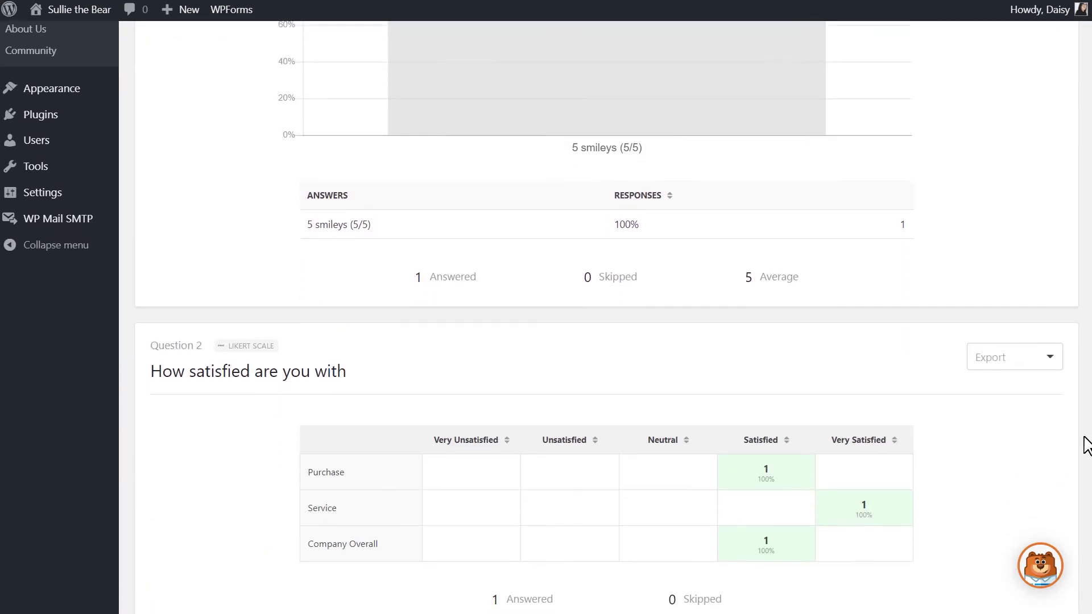
scroll(1085, 341, "up", 3)
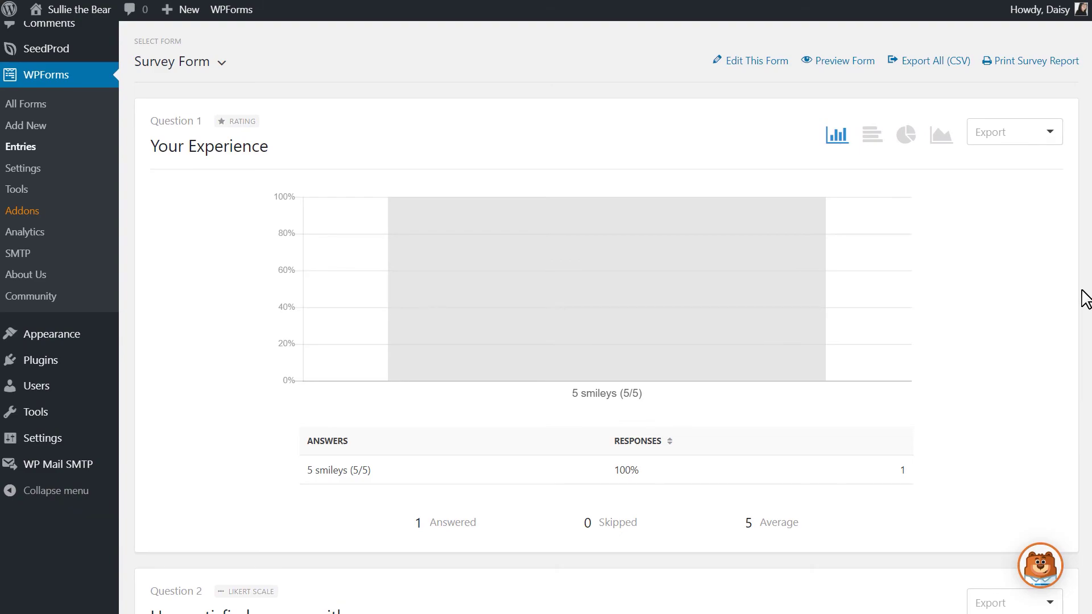
- View the Your Experience chart as horizontal bars, pie and line, check exports, then return to vertical bars
left_click(875, 139)
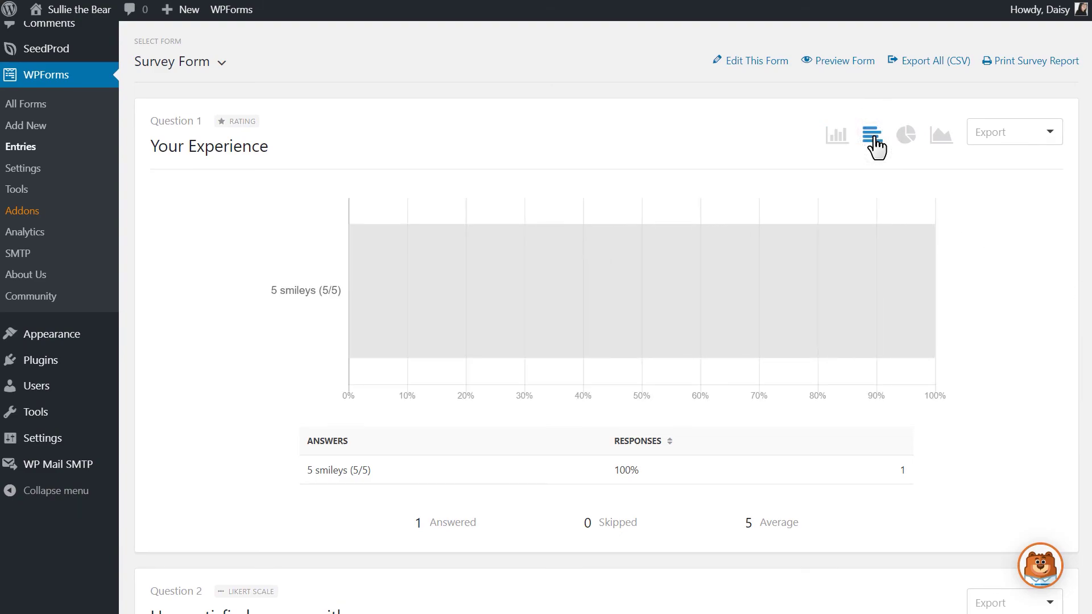
left_click(905, 137)
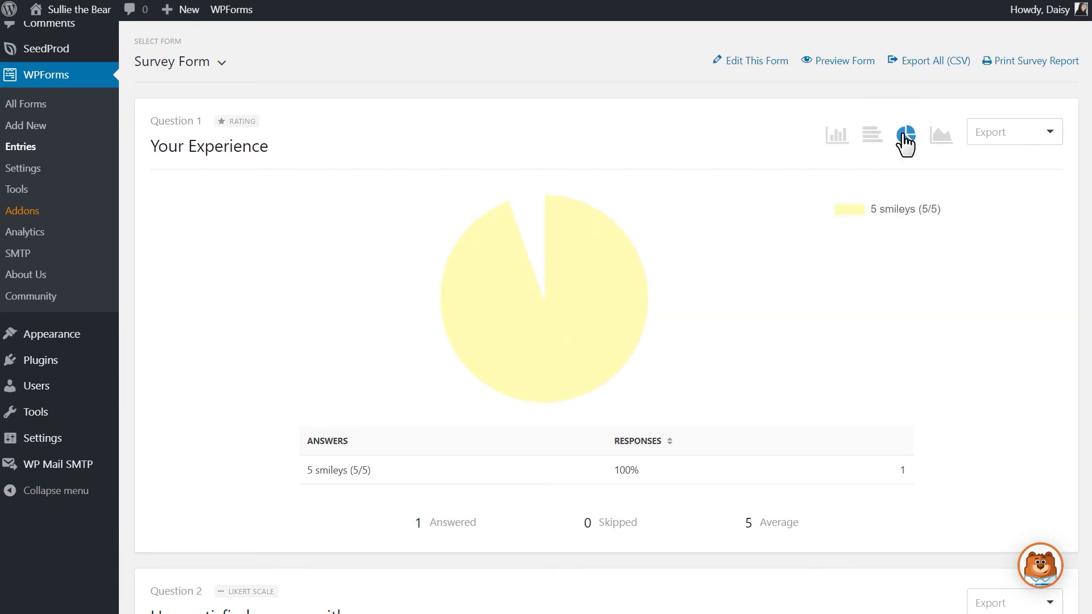
left_click(941, 136)
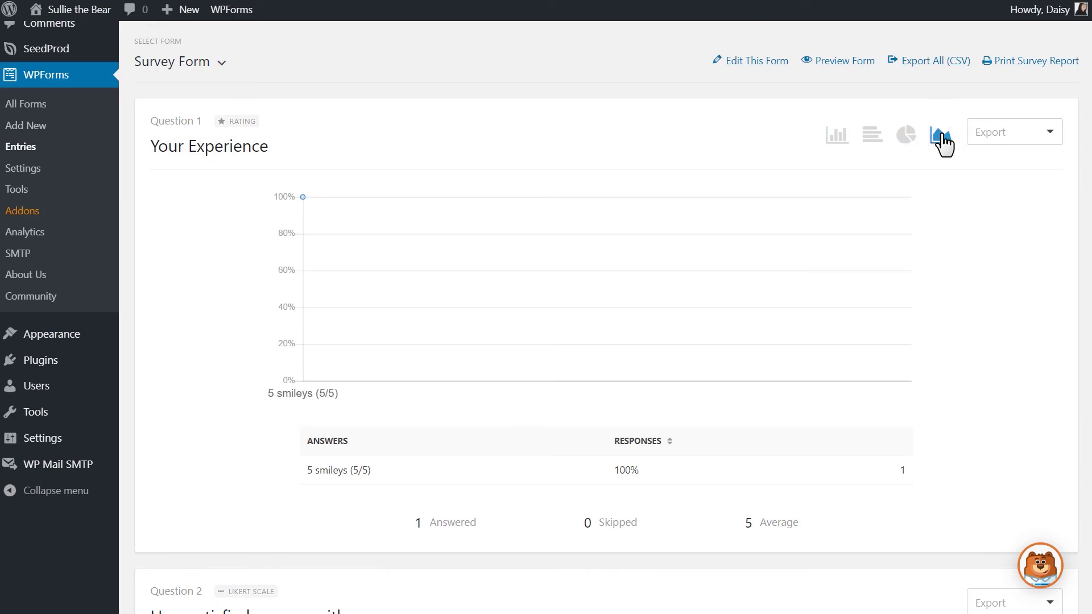
left_click(1017, 137)
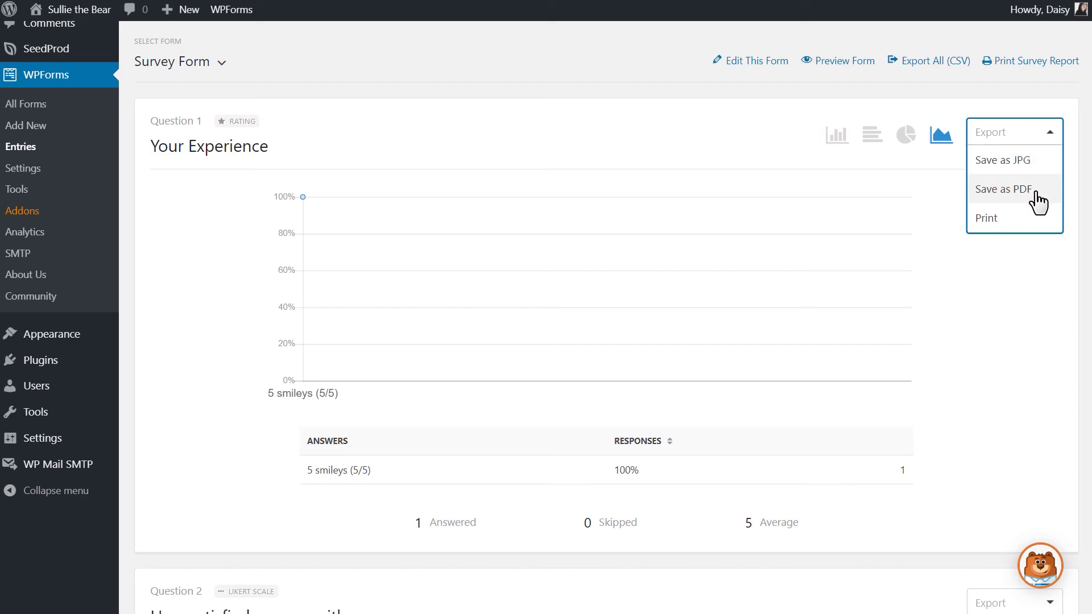
left_click(837, 136)
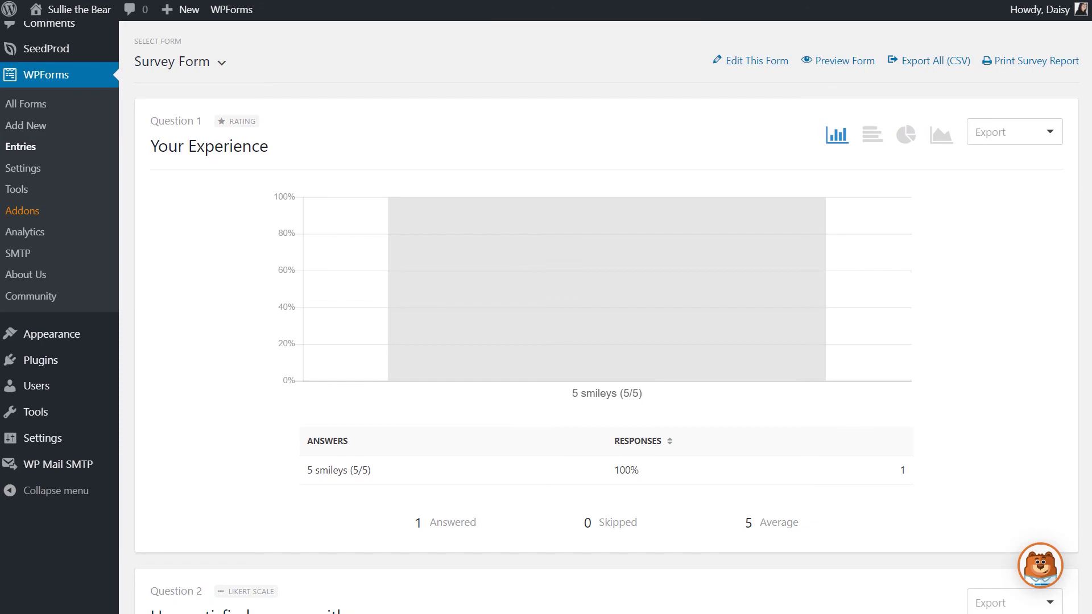
scroll(606, 317, "down", 5)
left_click(1029, 293)
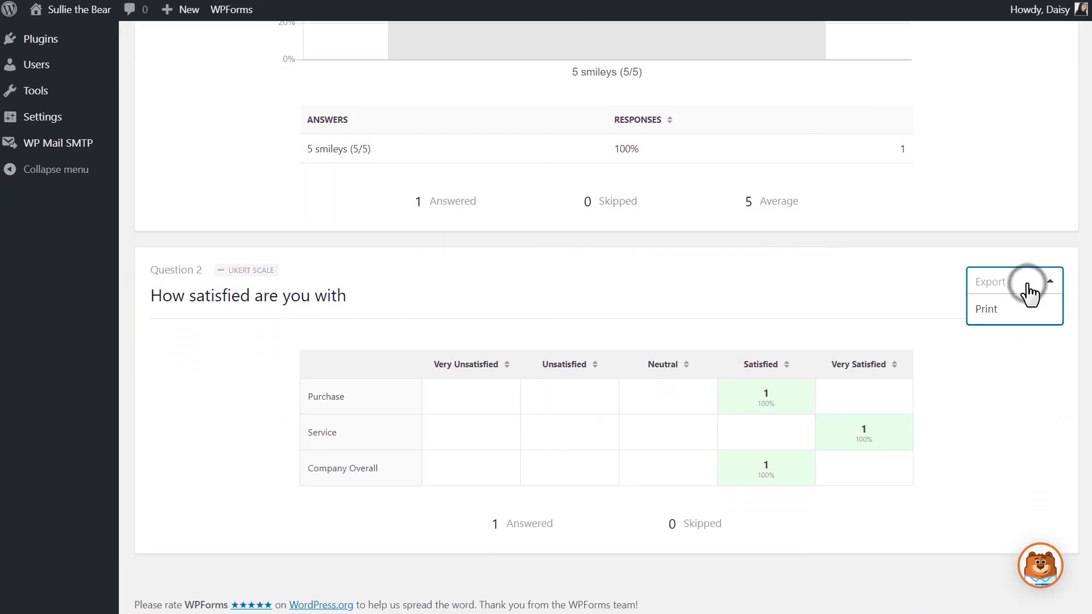
left_click(1030, 293)
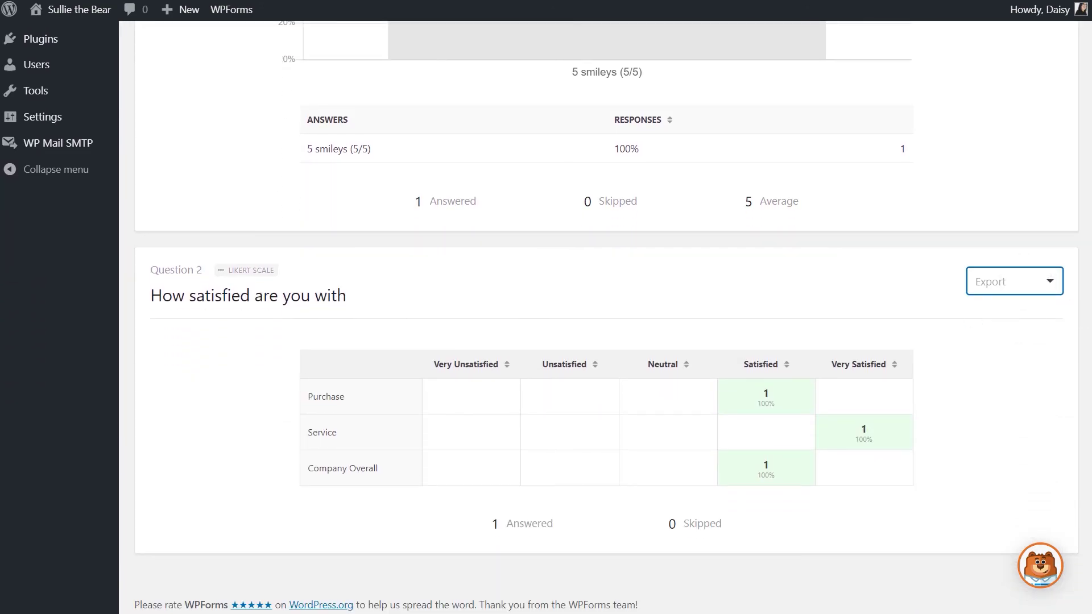
scroll(1086, 164, "up", 5)
scroll(1085, 164, "up", 2)
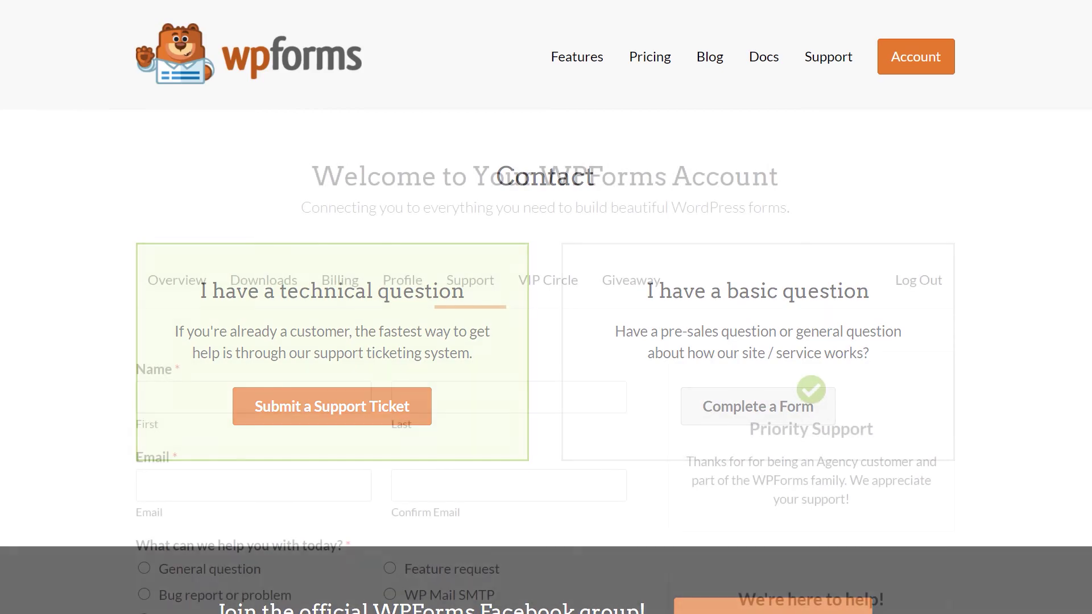
- Scroll down through the WPForms support ticket form
scroll(547, 307, "down", 4)
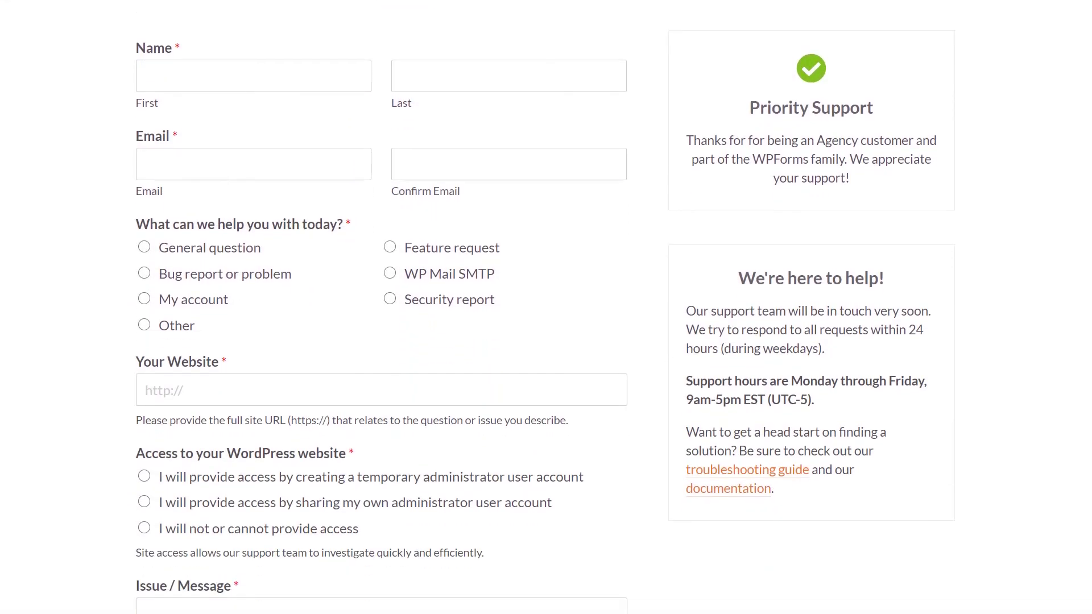